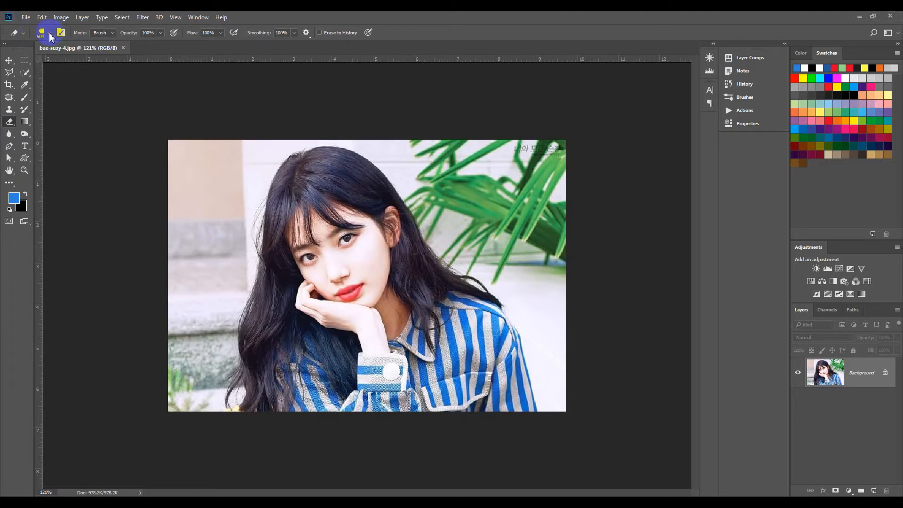
- Import the Explosion_Brushes.abr brush set into the brush presets
left_click(49, 34)
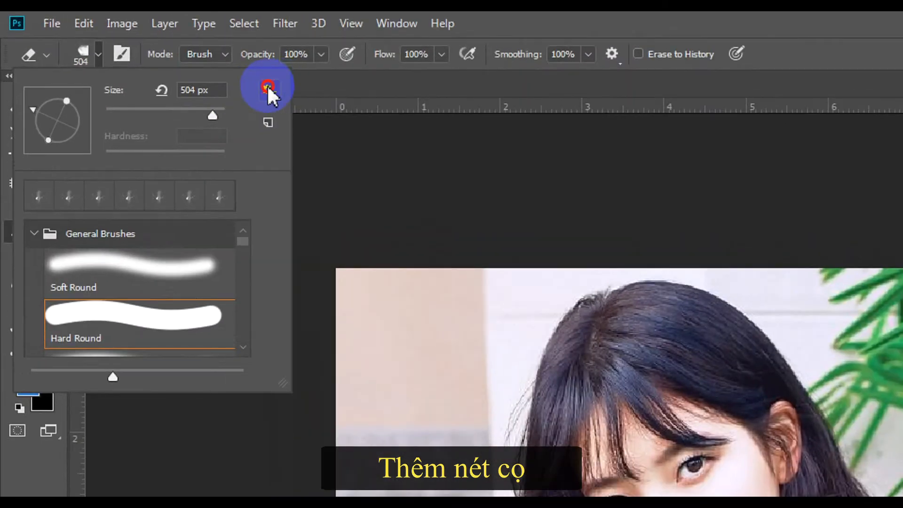
left_click(134, 51)
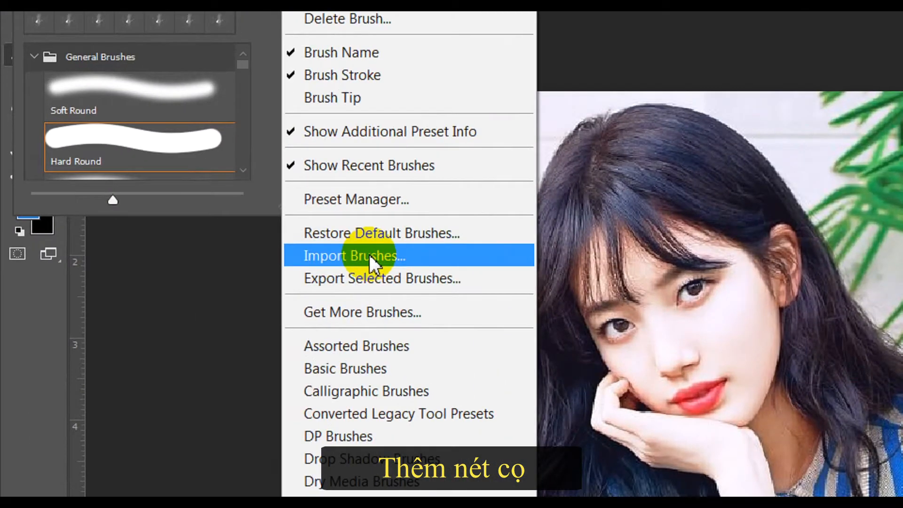
left_click(369, 255)
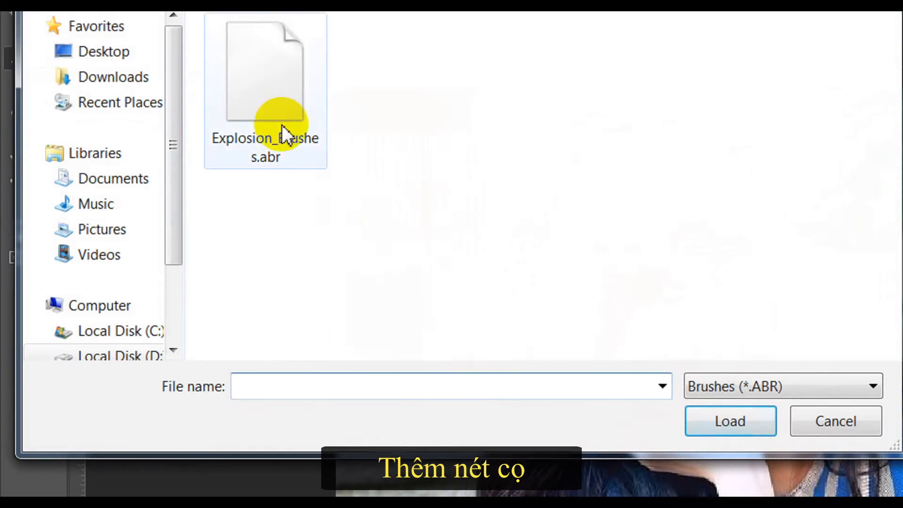
left_click(281, 126)
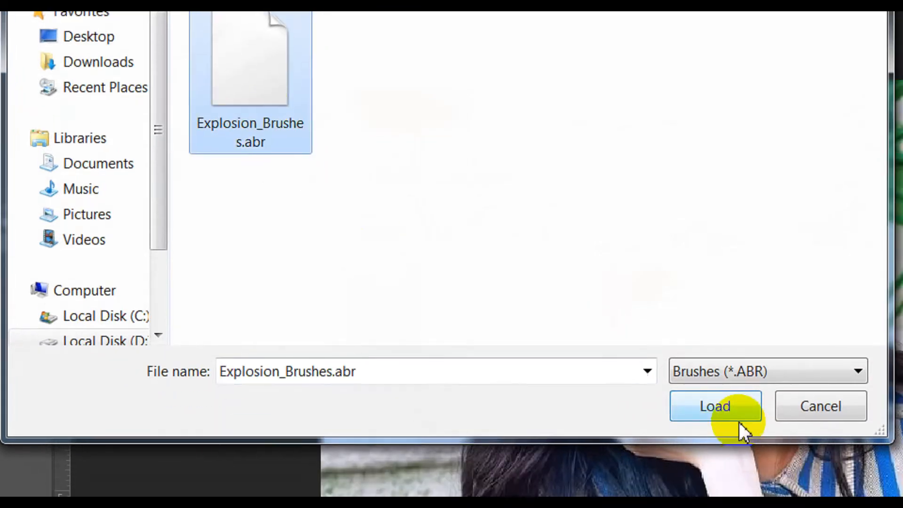
left_click(736, 416)
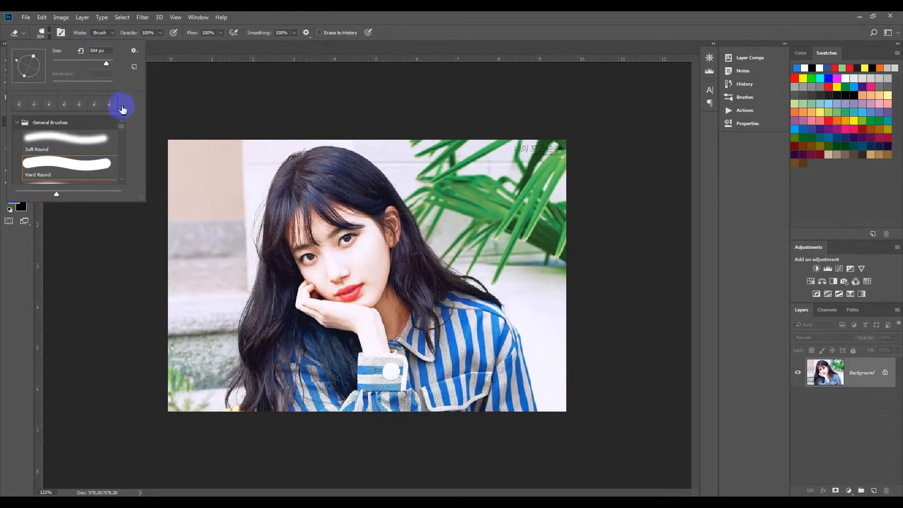
- Open Brush Settings and browse the brush tips down to the imported explosion brushes
left_click(63, 20)
left_click(61, 34)
left_click(62, 35)
left_click(61, 32)
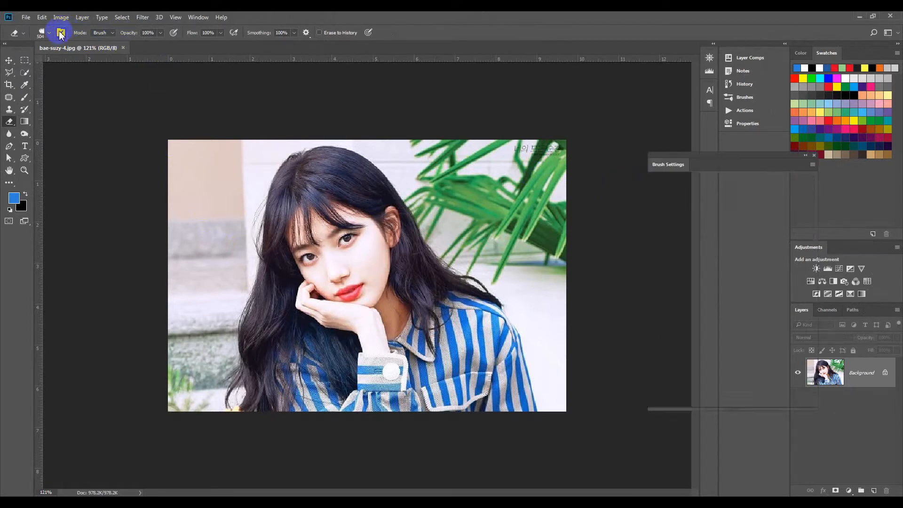
scroll(758, 214, "down", 2)
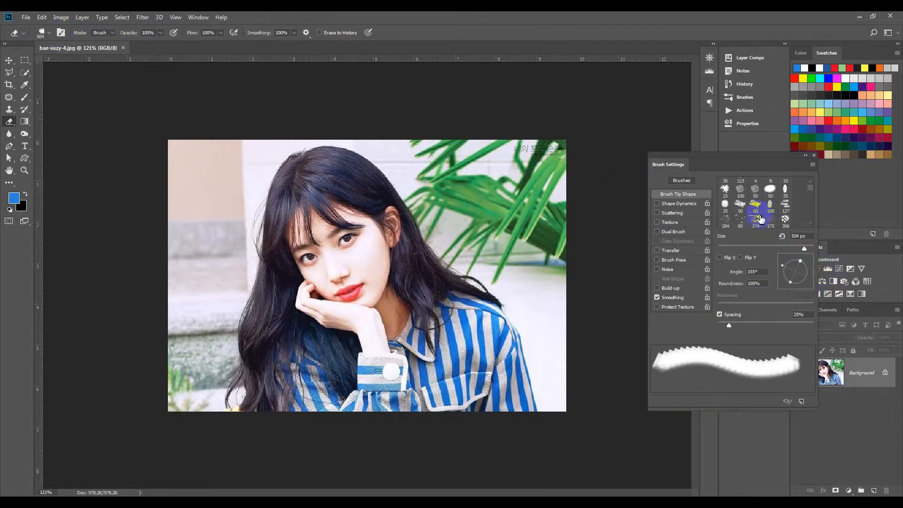
scroll(695, 242, "down", 6)
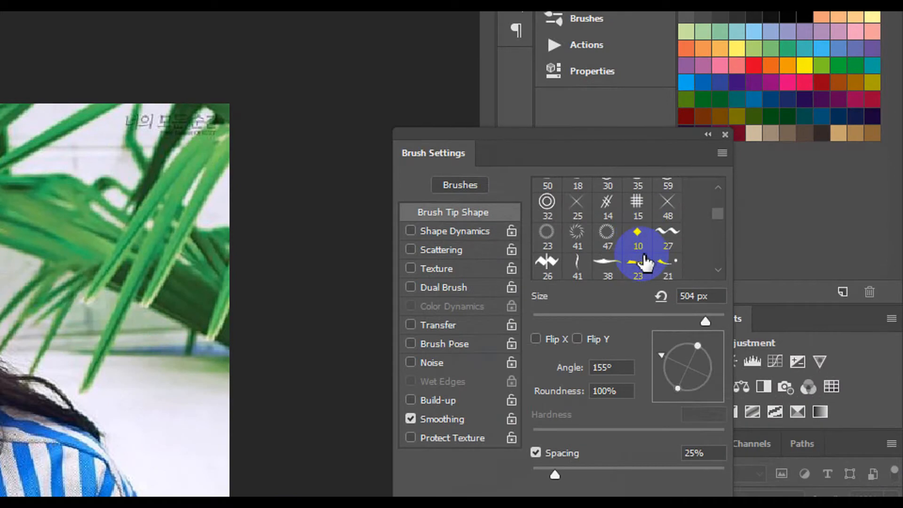
scroll(644, 261, "down", 3)
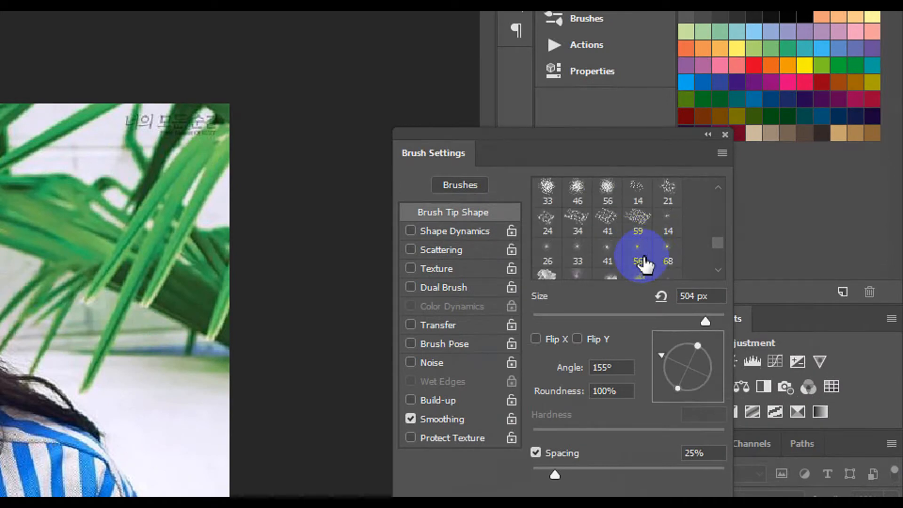
scroll(644, 263, "down", 1)
scroll(644, 262, "down", 3)
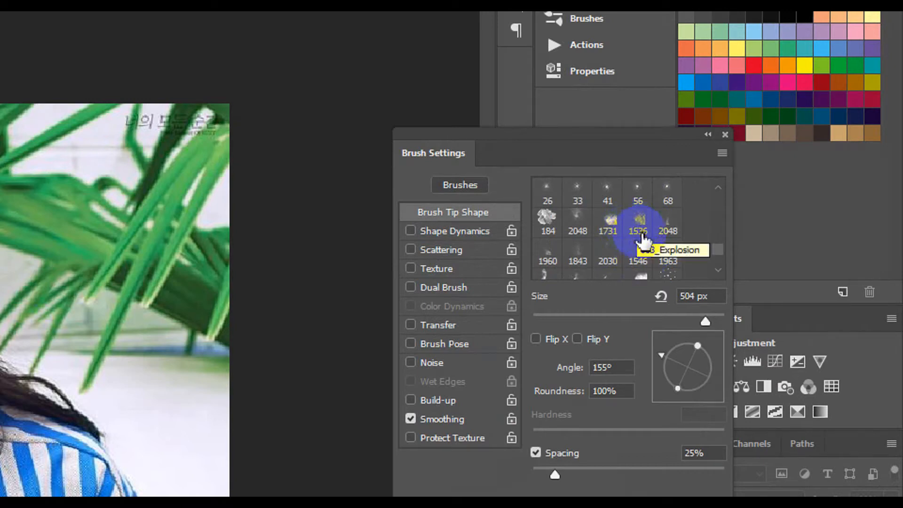
scroll(640, 235, "down", 2)
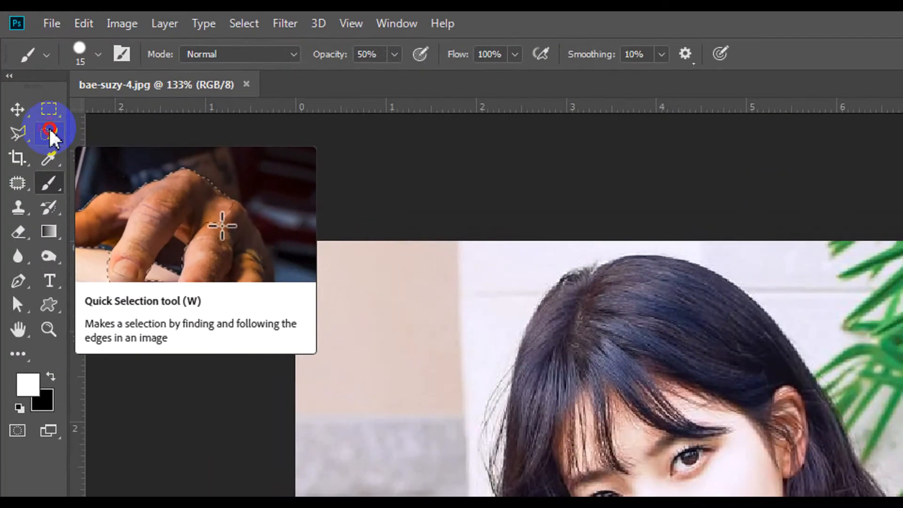
- Select the woman with the Quick Selection tool, removing the stray background patch beside her shoulder
left_click(50, 132)
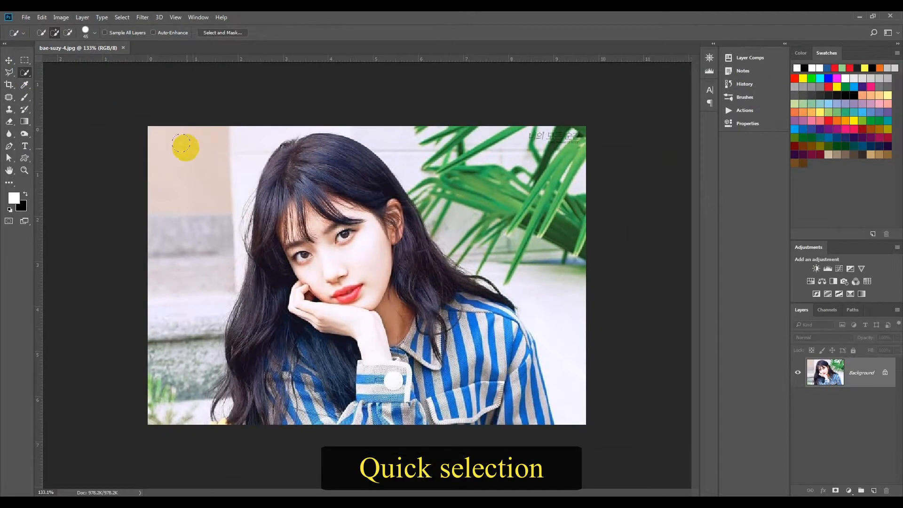
left_click(284, 174)
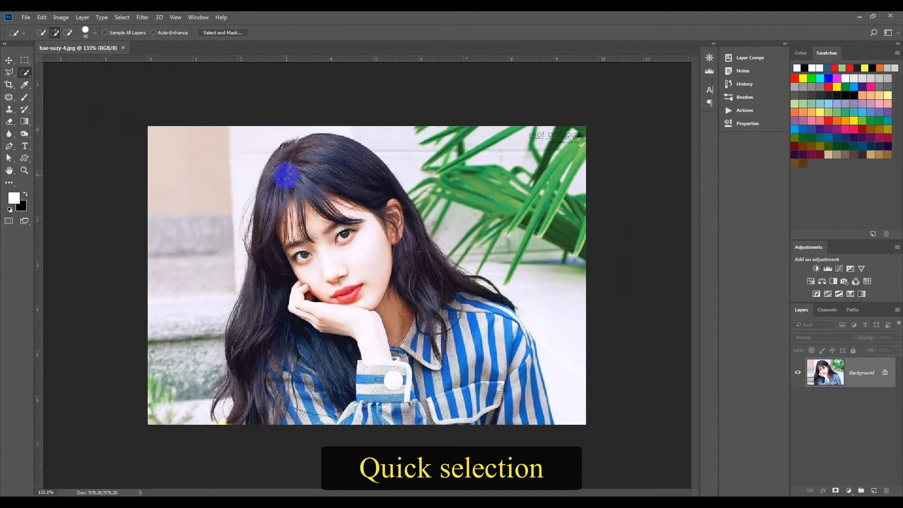
mouse_move(301, 157)
left_mouse_down()
mouse_move(287, 230)
mouse_move(295, 335)
mouse_move(311, 333)
left_mouse_up()
mouse_move(385, 263)
left_mouse_down()
mouse_move(398, 243)
mouse_move(470, 360)
mouse_move(540, 418)
mouse_move(516, 388)
mouse_move(527, 364)
mouse_move(519, 339)
mouse_move(457, 404)
mouse_move(423, 355)
left_mouse_up()
mouse_move(370, 399)
left_mouse_down()
mouse_move(409, 389)
mouse_move(338, 420)
left_mouse_up()
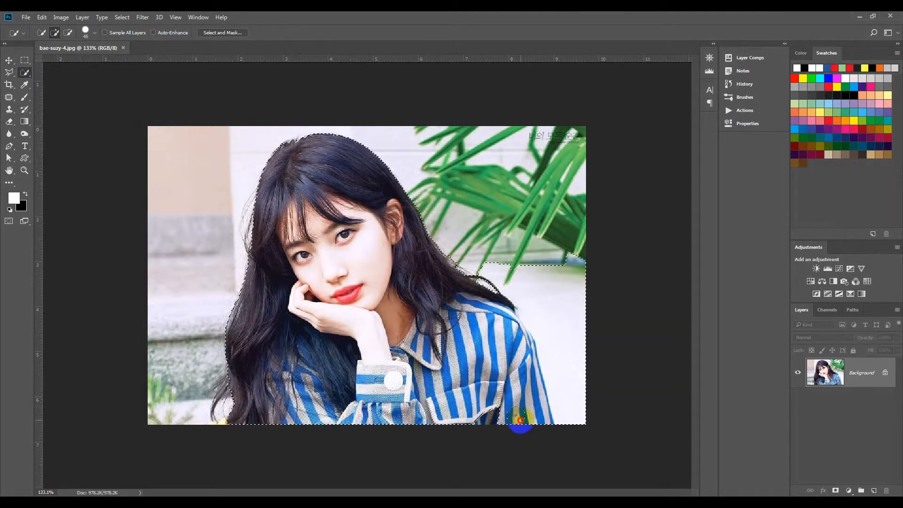
left_click_drag(482, 417, 496, 417)
mouse_move(281, 413)
left_mouse_down()
mouse_move(247, 425)
mouse_move(266, 419)
left_mouse_up()
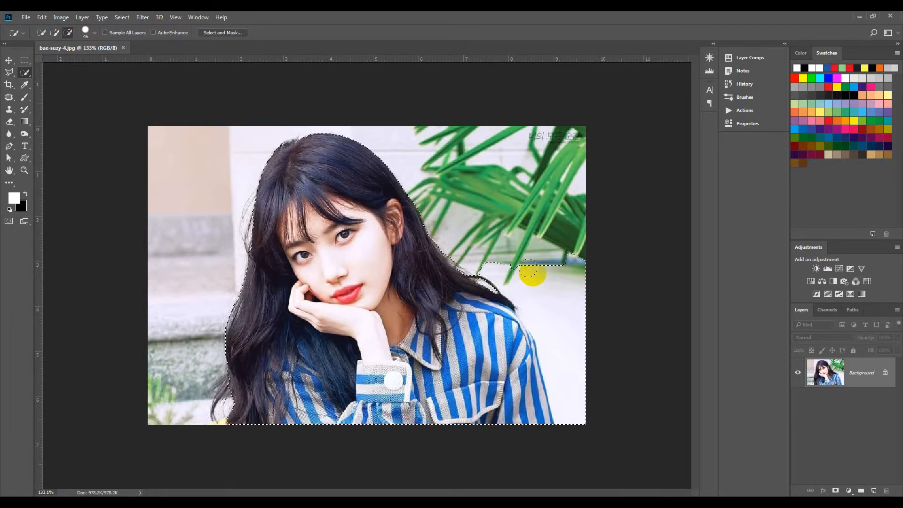
left_click(550, 293, "alt")
mouse_move(550, 294)
left_mouse_down()
mouse_move(579, 326)
mouse_move(589, 371)
mouse_move(522, 263)
left_mouse_up()
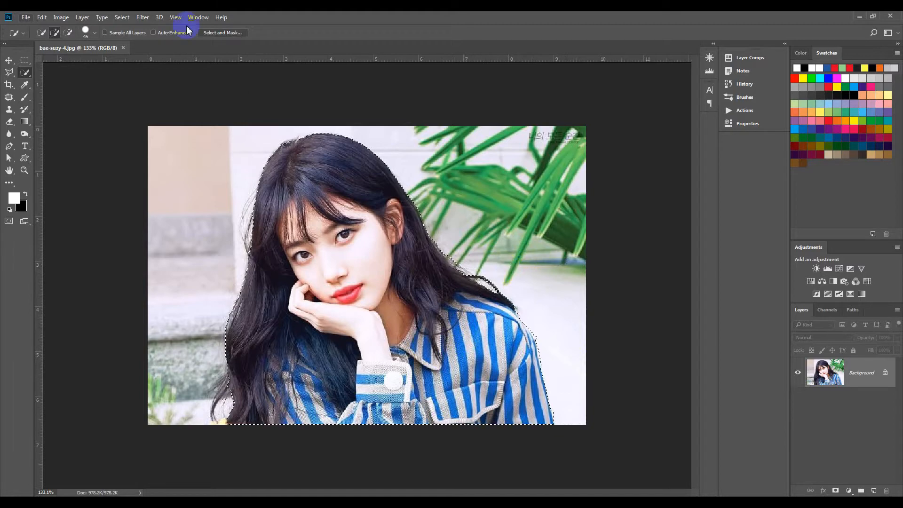
- In Select and Mask, set view opacity to 92% and refine the hair edges with the Refine Edge Brush
left_click(237, 35)
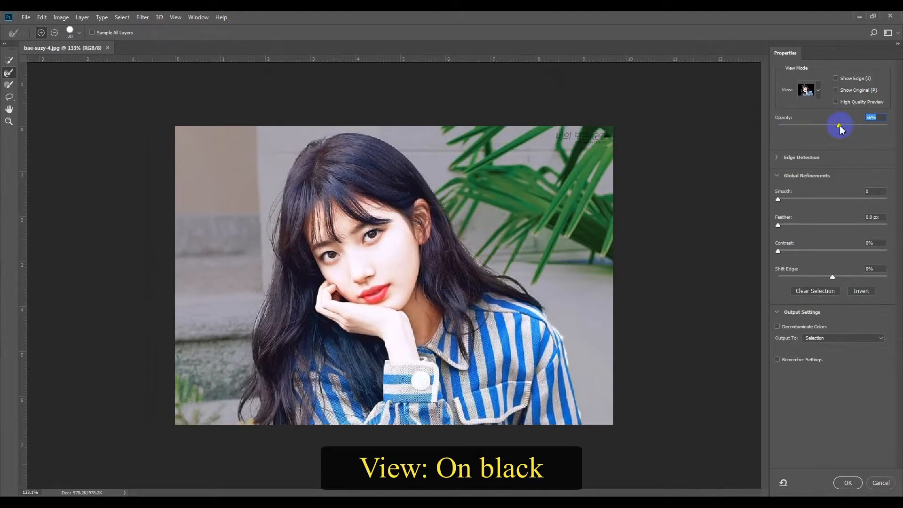
left_click_drag(843, 126, 878, 128)
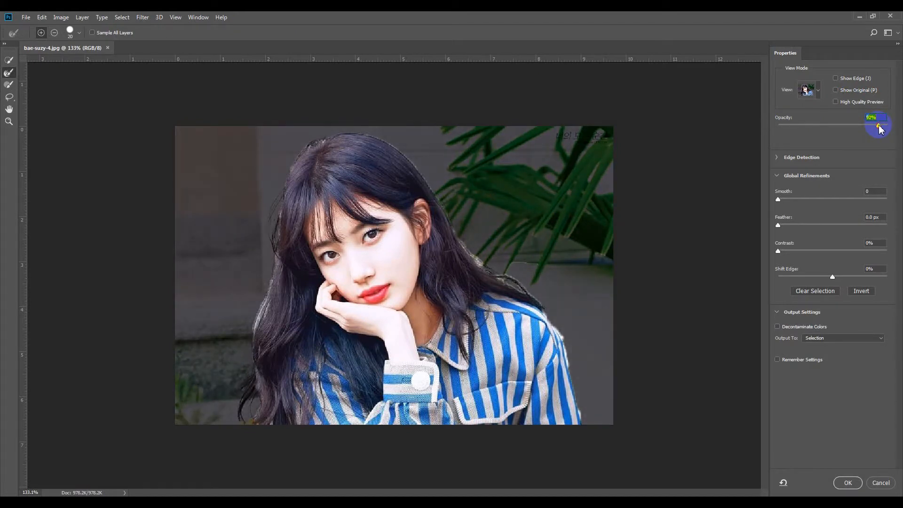
left_click(8, 74)
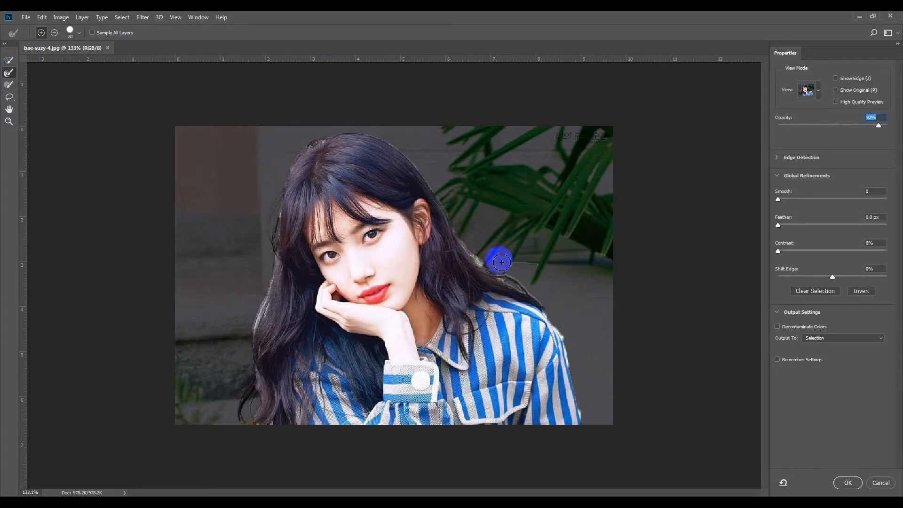
left_click_drag(258, 309, 257, 327)
mouse_move(258, 376)
left_mouse_down()
mouse_move(246, 432)
mouse_move(271, 299)
mouse_move(272, 427)
mouse_move(272, 291)
mouse_move(262, 333)
mouse_move(282, 261)
mouse_move(264, 356)
mouse_move(286, 319)
mouse_move(283, 256)
mouse_move(273, 286)
mouse_move(288, 191)
mouse_move(273, 233)
mouse_move(305, 183)
mouse_move(298, 164)
left_mouse_up()
mouse_move(379, 140)
left_mouse_down()
mouse_move(453, 205)
mouse_move(498, 279)
mouse_move(485, 268)
mouse_move(521, 298)
mouse_move(548, 300)
mouse_move(500, 266)
left_mouse_up()
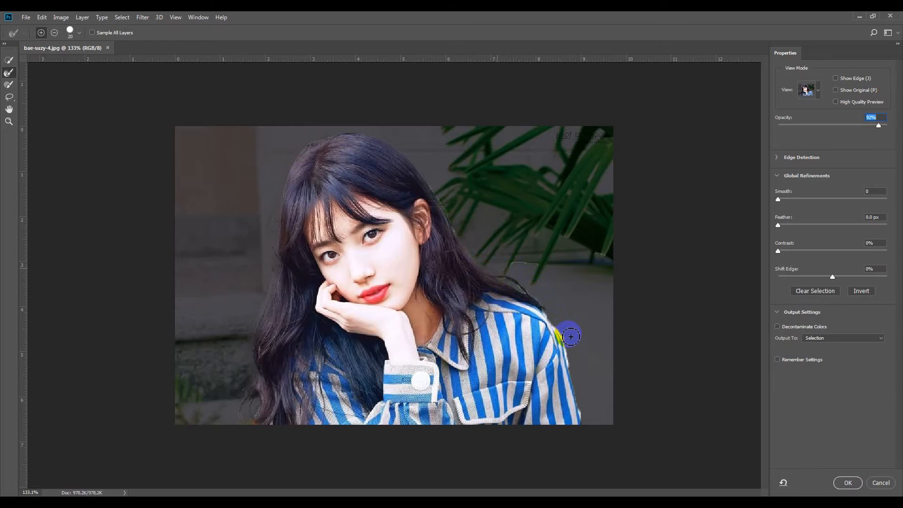
- Output the refined selection to a new layer
left_click(829, 338)
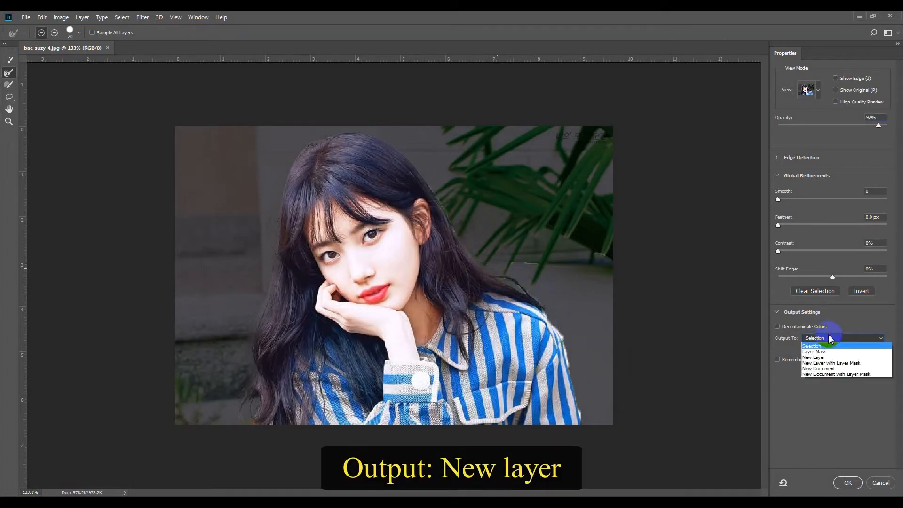
left_click(819, 360)
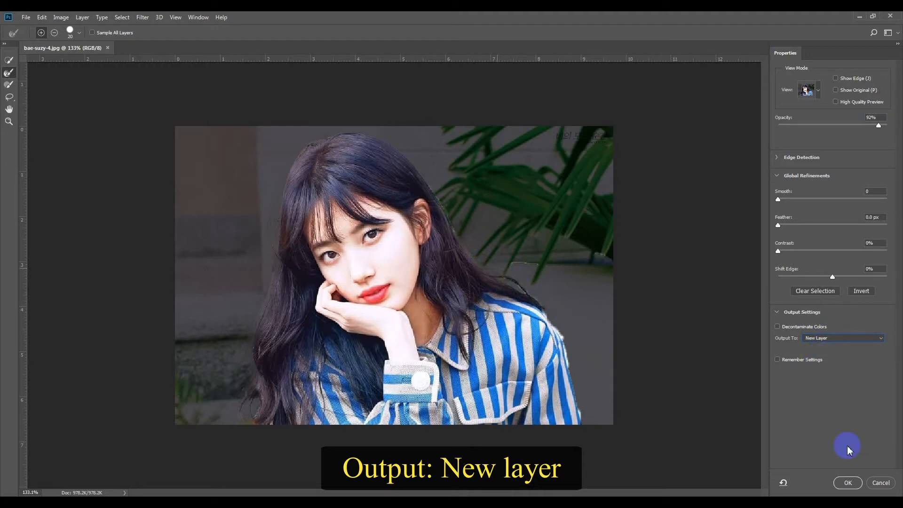
left_click(848, 483)
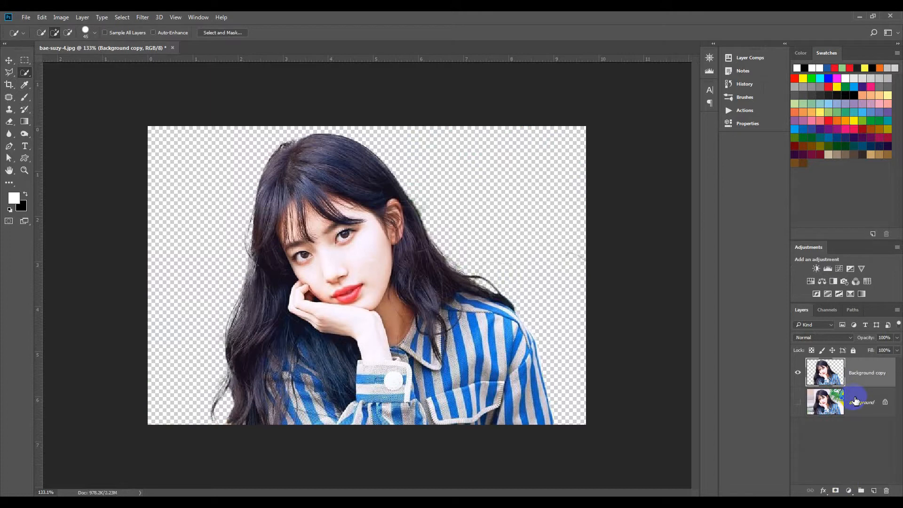
- Add a Gradient Fill layer above the Background layer using the first gradient preset
left_click(840, 399)
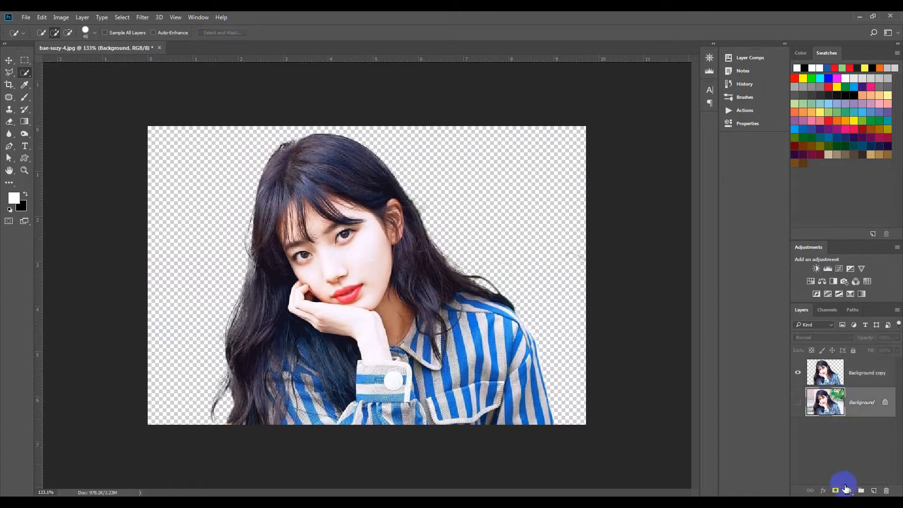
left_click(850, 490)
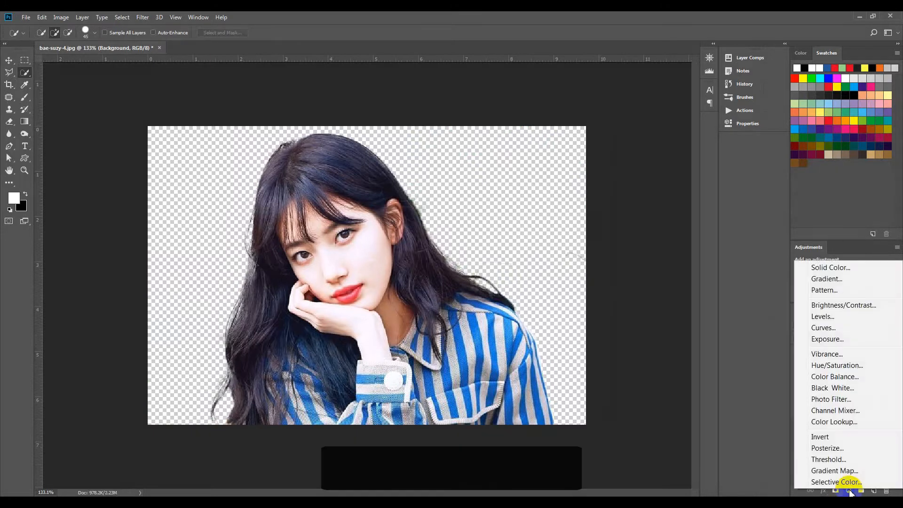
left_click(836, 279)
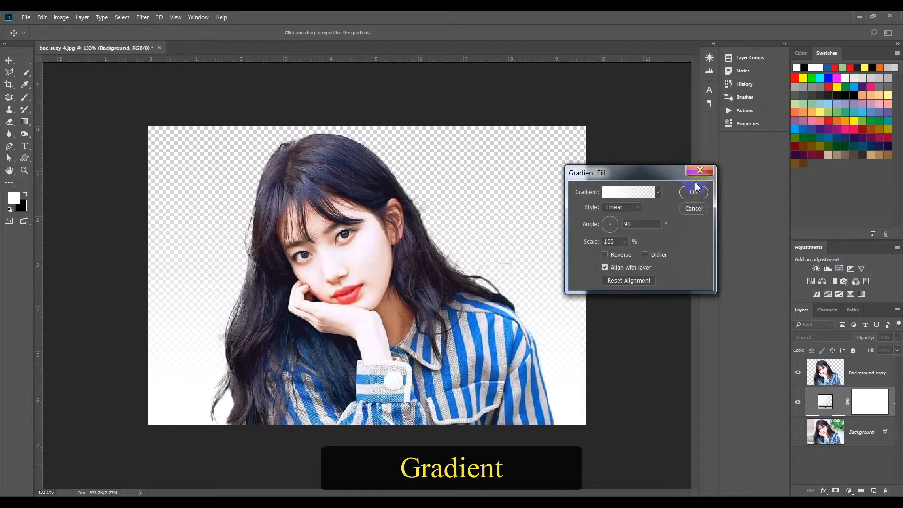
left_click(657, 194)
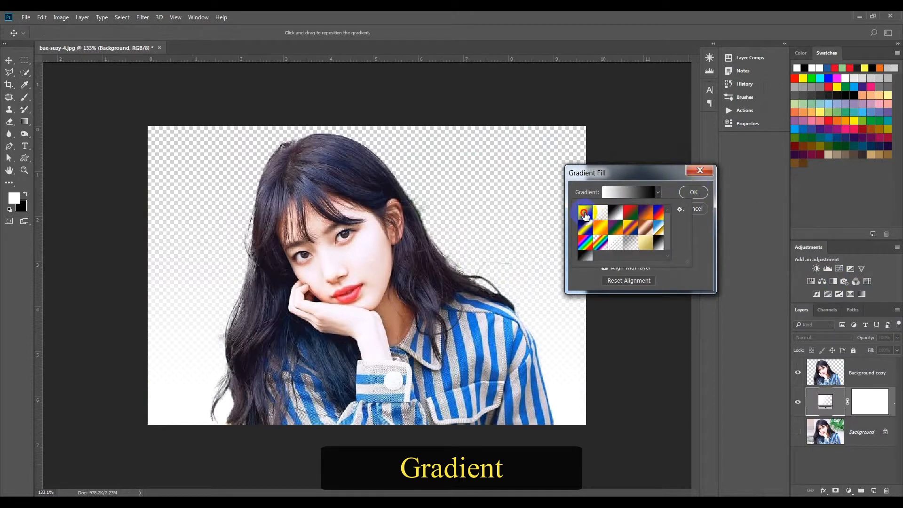
left_click(585, 212)
left_click(661, 179)
- Set the gradient fill to Radial style with a 440% scale and confirm it
left_click(615, 207)
left_click(616, 223)
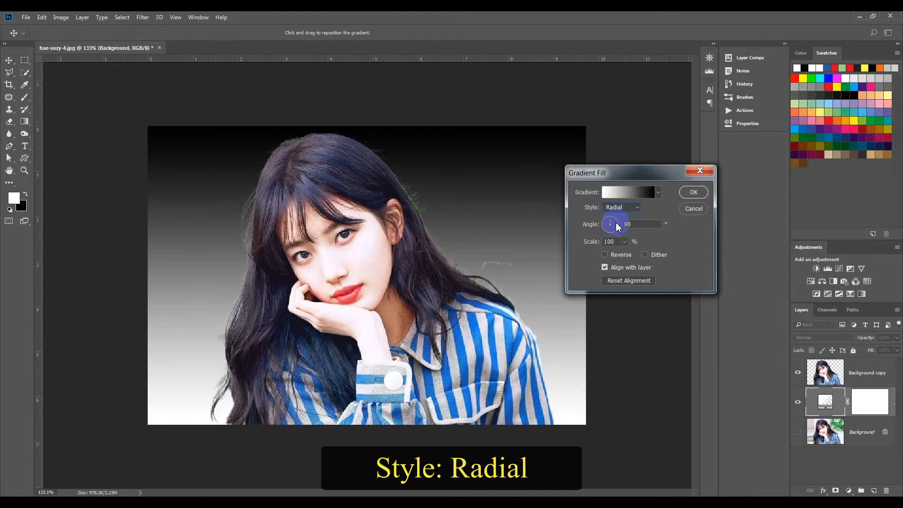
left_click(606, 254)
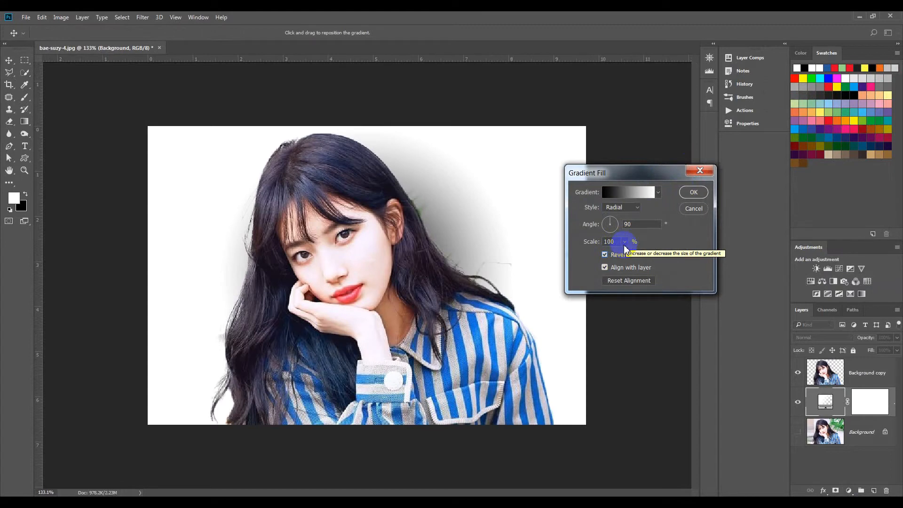
left_click(625, 242)
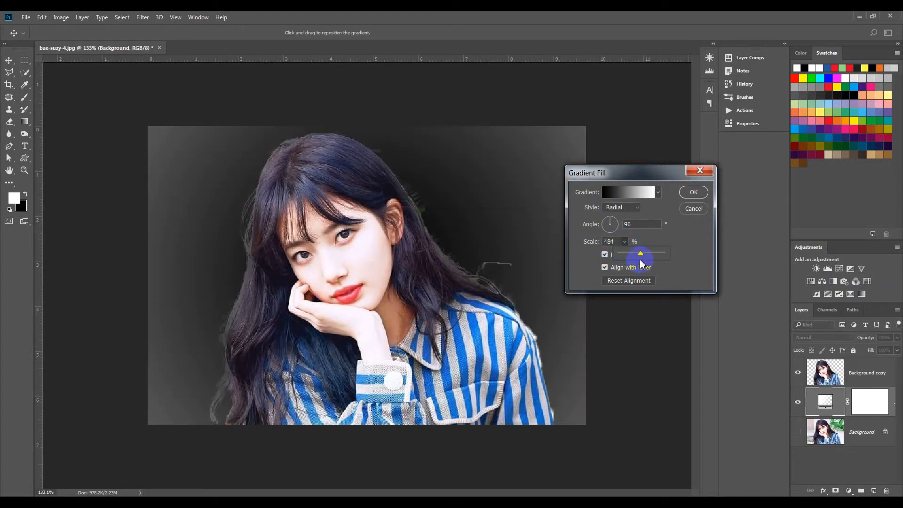
left_click_drag(635, 256, 631, 255)
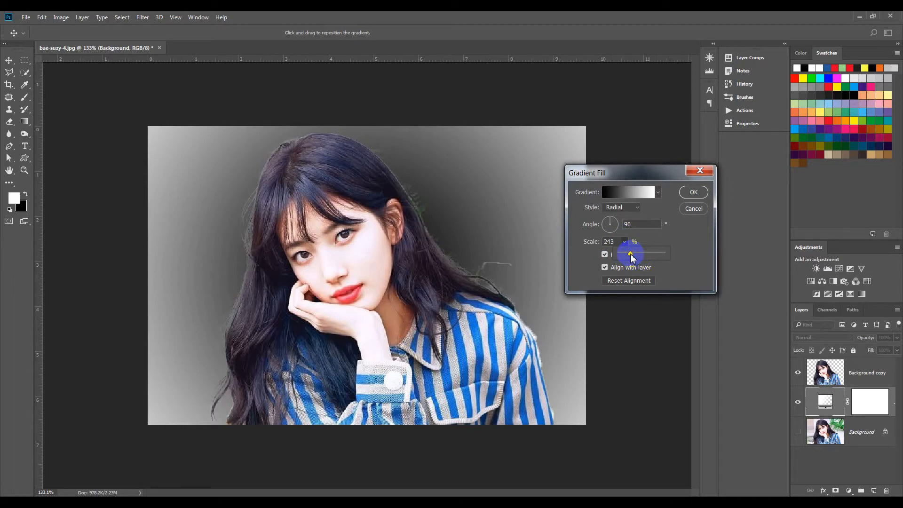
left_click(606, 254)
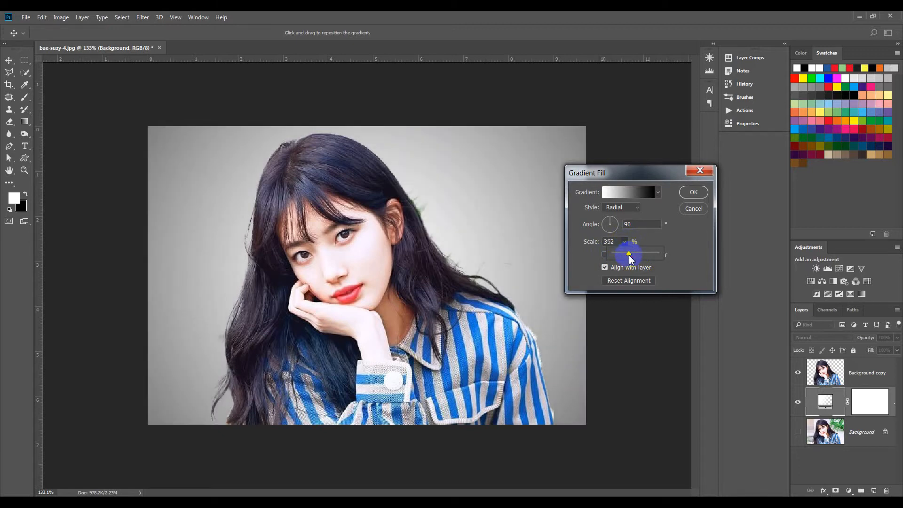
left_click_drag(633, 255, 633, 254)
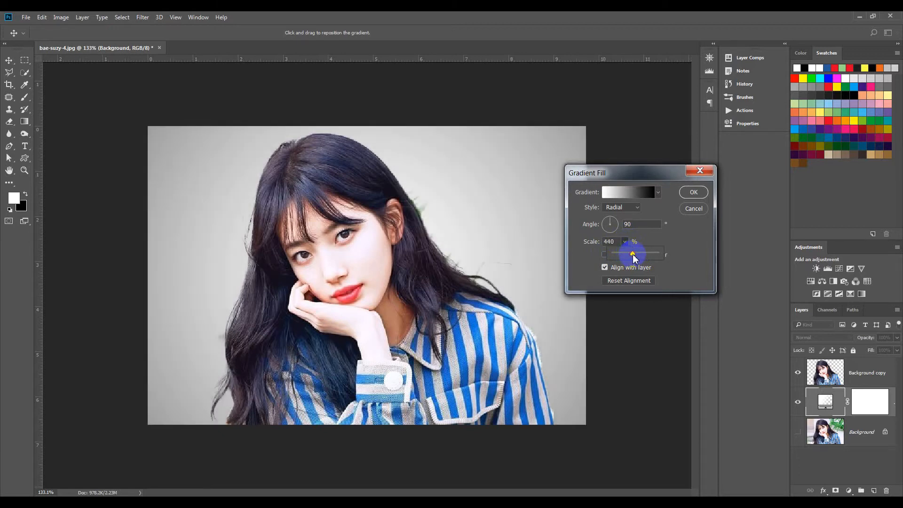
left_click(690, 193)
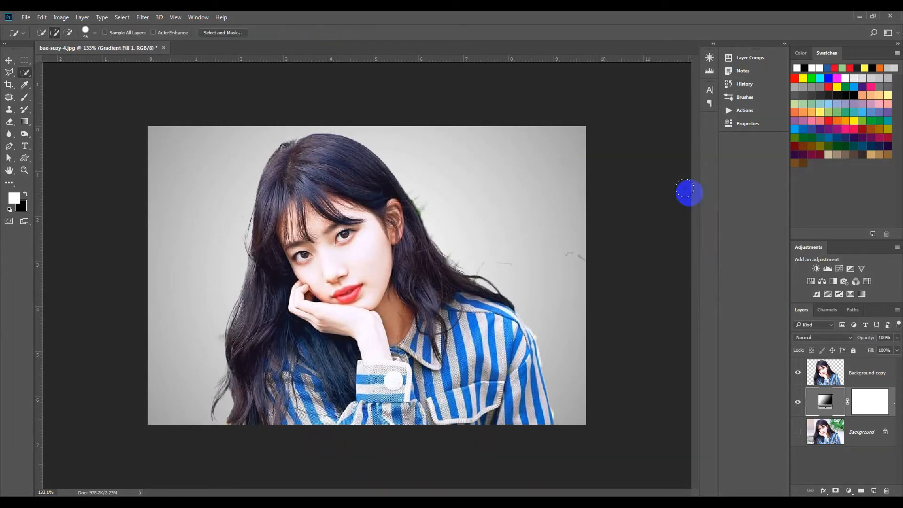
- Erase leftover background fragments around the edges of the cut-out woman on the Background copy layer with the Eraser tool
left_click(862, 375)
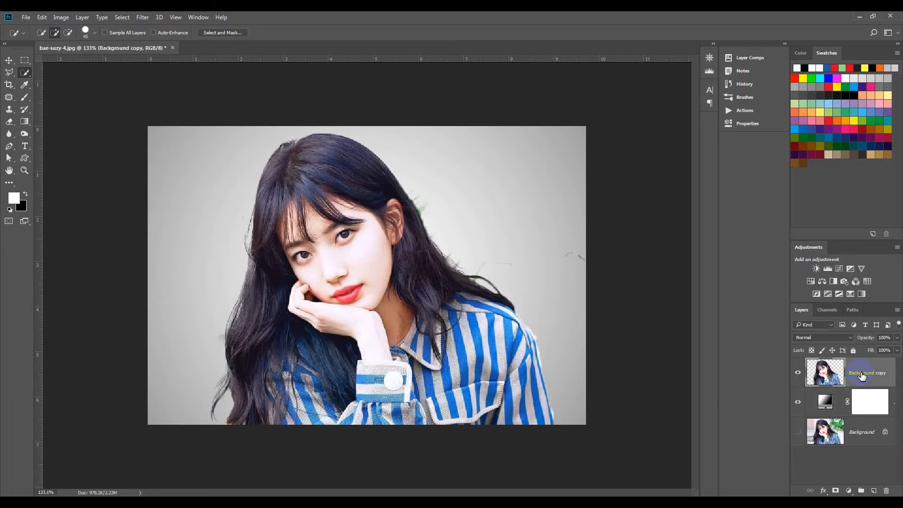
key("e")
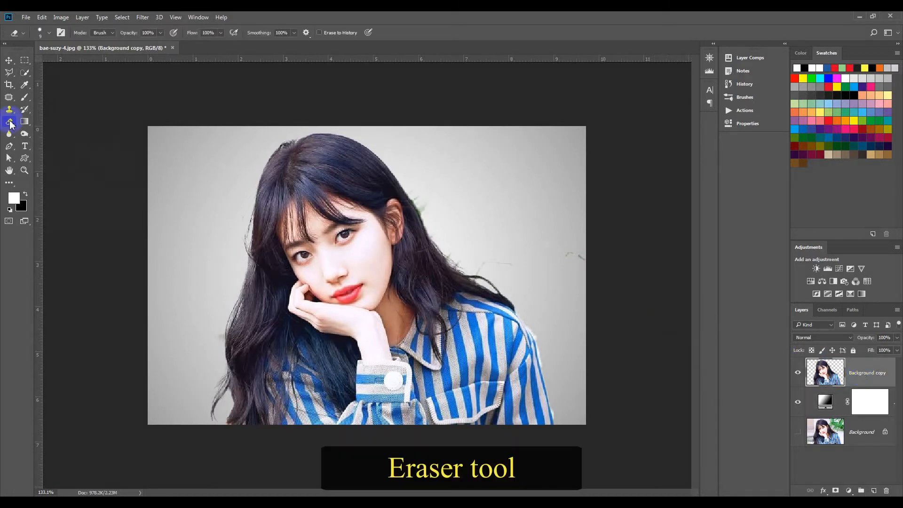
right_click(575, 254, "alt")
mouse_move(506, 262)
left_mouse_down()
mouse_move(465, 254)
mouse_move(478, 266)
left_mouse_up()
mouse_move(422, 193)
left_mouse_down()
mouse_move(456, 248)
mouse_move(482, 264)
left_mouse_up()
left_click_drag(234, 226, 245, 203)
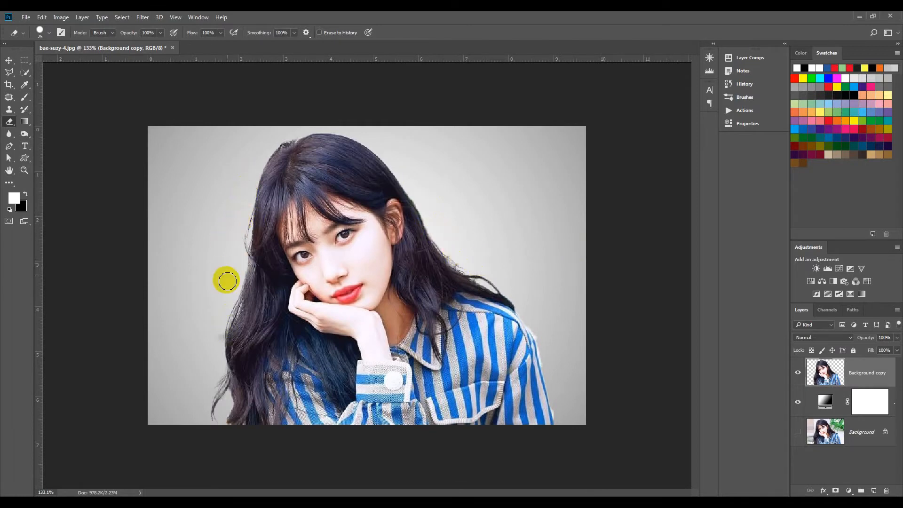
left_click_drag(219, 339, 211, 333)
left_click_drag(553, 406, 562, 412)
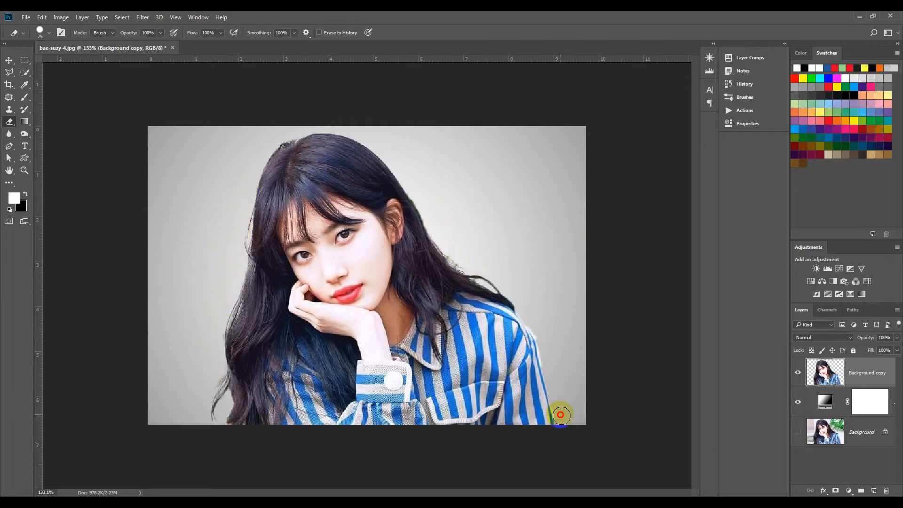
- Zoom in and inspect the cut-out's hair and shoulder edges for remaining background fragments
scroll(563, 412, "up", 3)
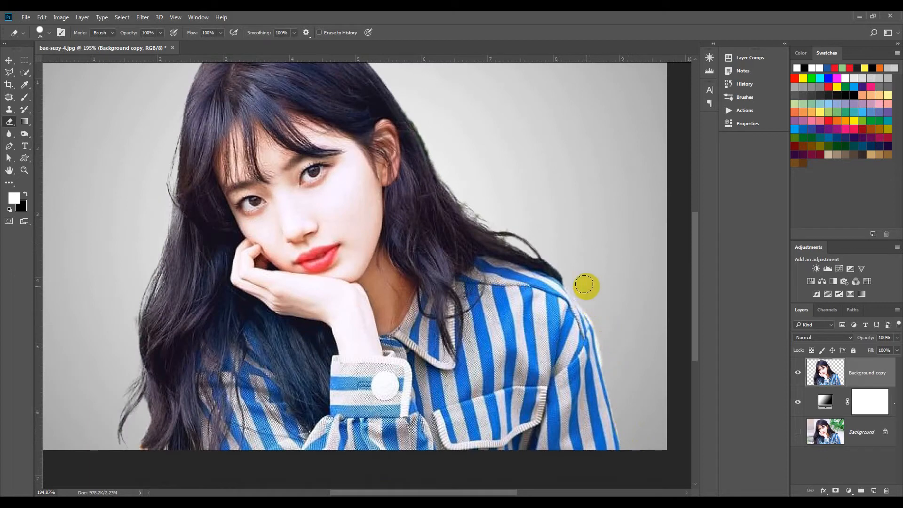
scroll(627, 377, "down", 6)
scroll(506, 183, "up", 9)
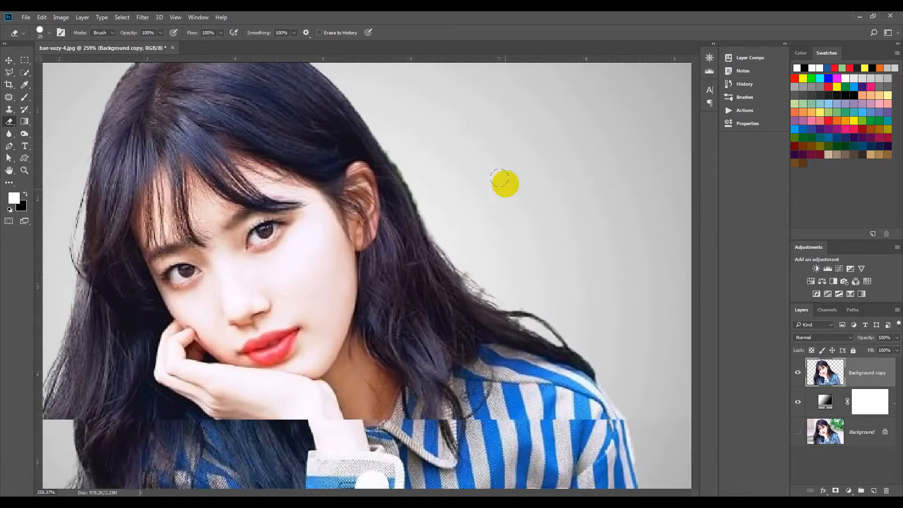
scroll(506, 184, "up", 2)
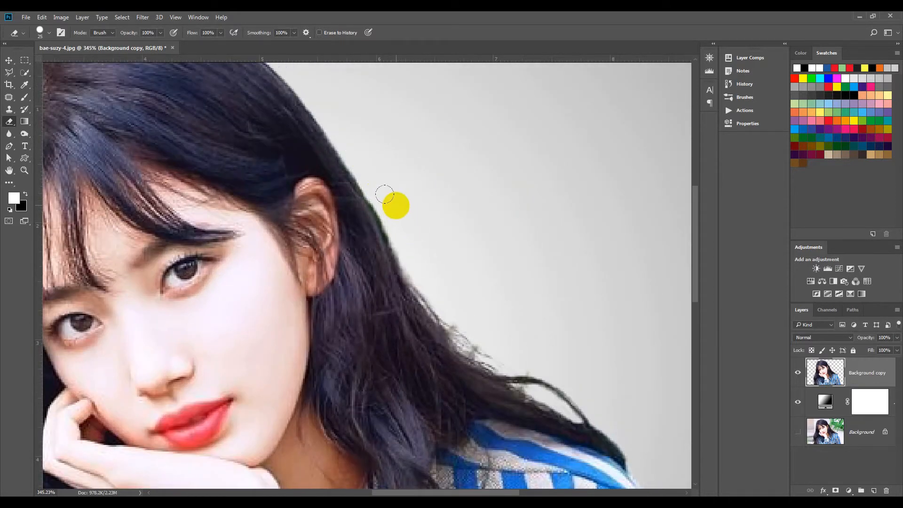
scroll(466, 294, "down", 4)
scroll(504, 252, "up", 5)
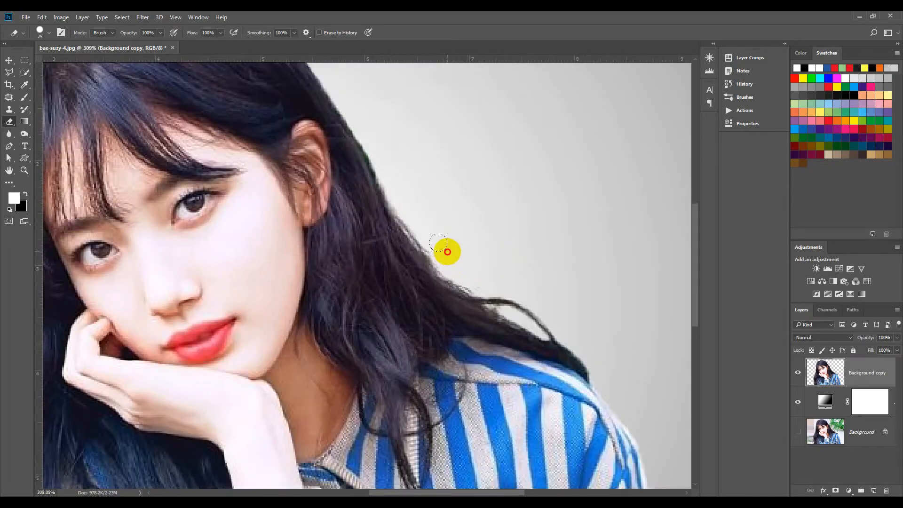
scroll(518, 277, "down", 4)
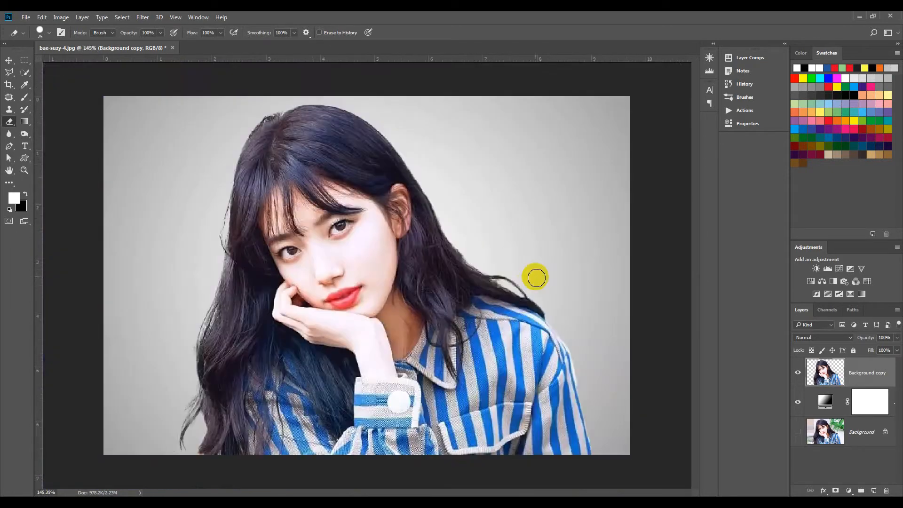
scroll(480, 261, "up", 3)
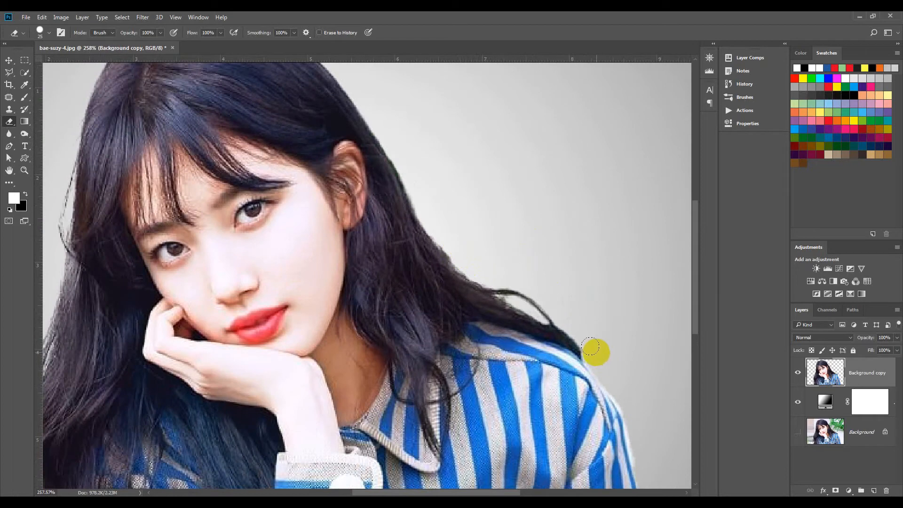
scroll(600, 374, "down", 4)
scroll(600, 375, "up", 3)
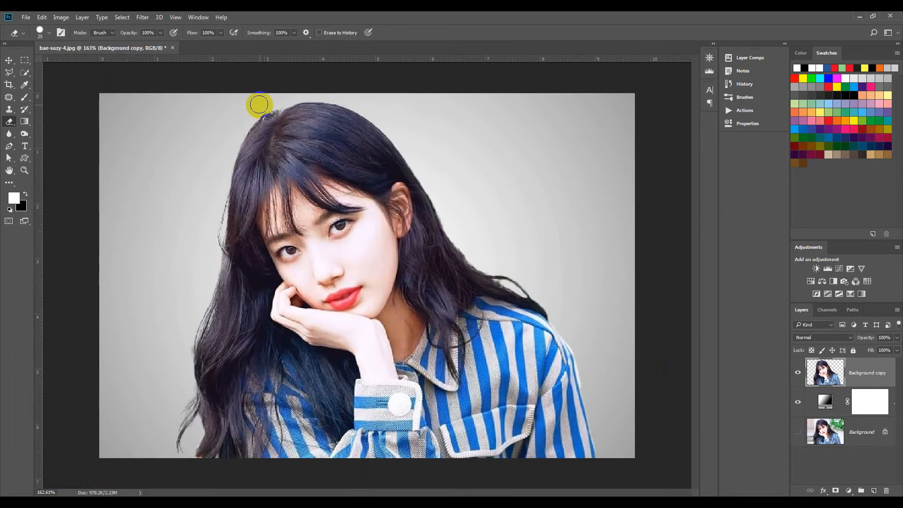
scroll(411, 189, "down", 2)
- Duplicate the cut-out layer and smear the lower copy's hair and shirt outward across the canvas with Liquify
key("ctrl+j")
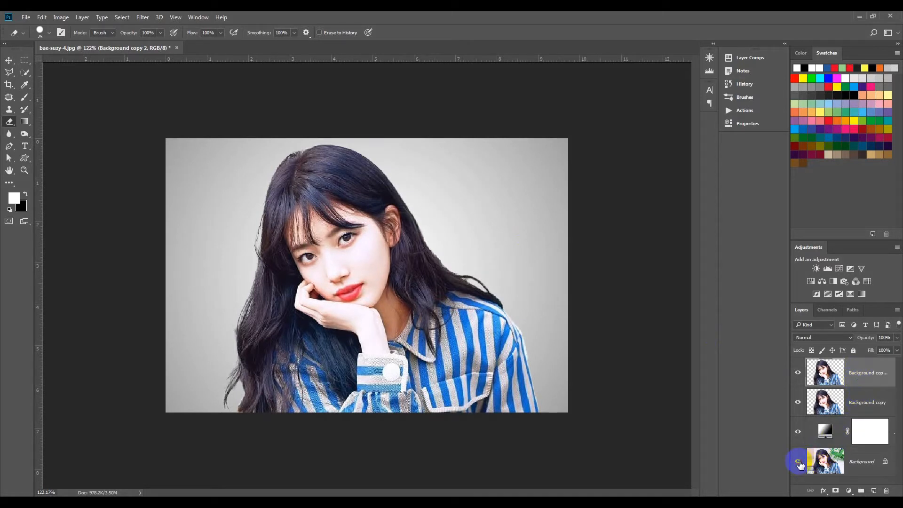
left_click(866, 407)
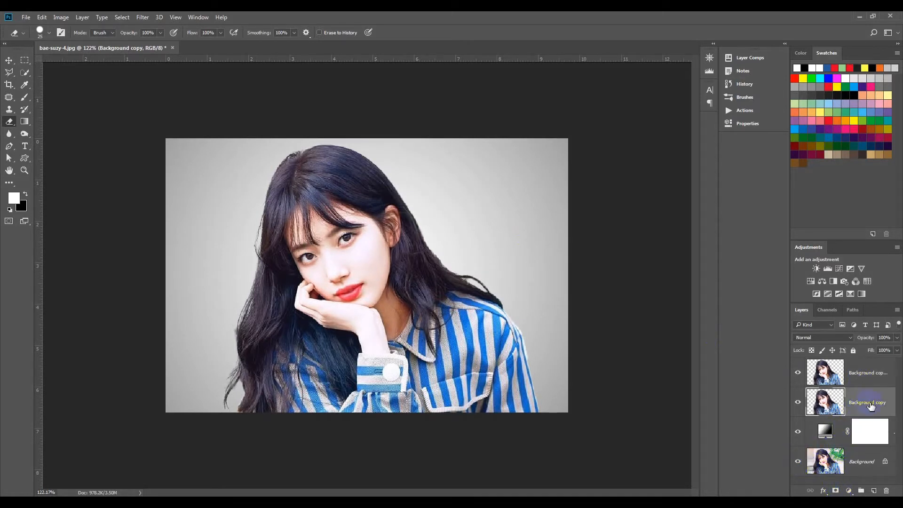
left_click(143, 18)
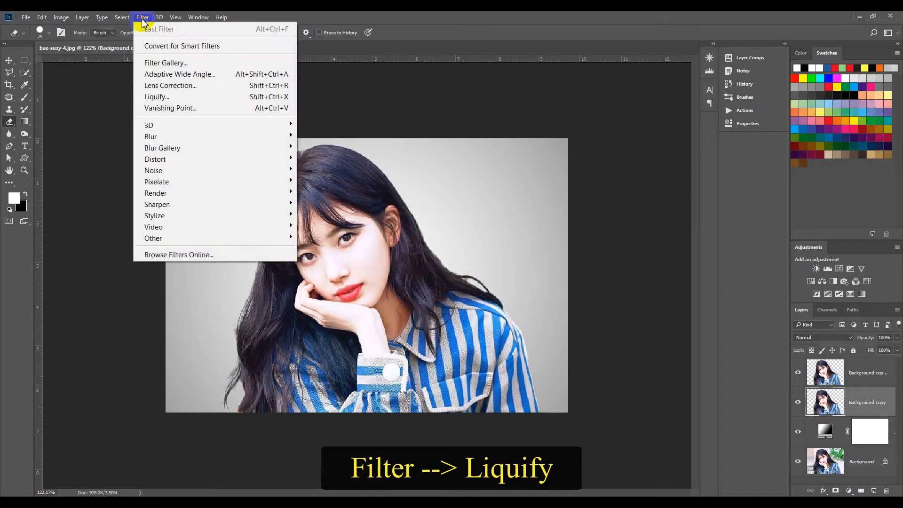
left_click(156, 97)
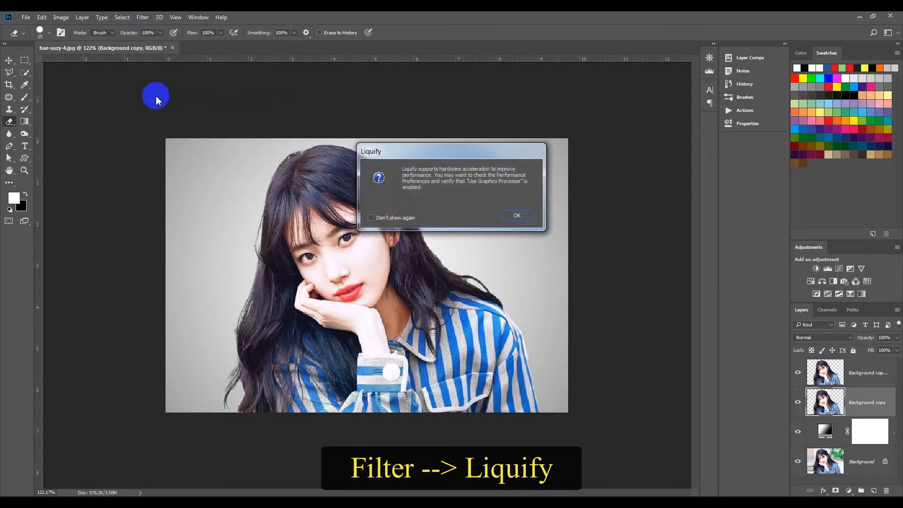
left_click(524, 217)
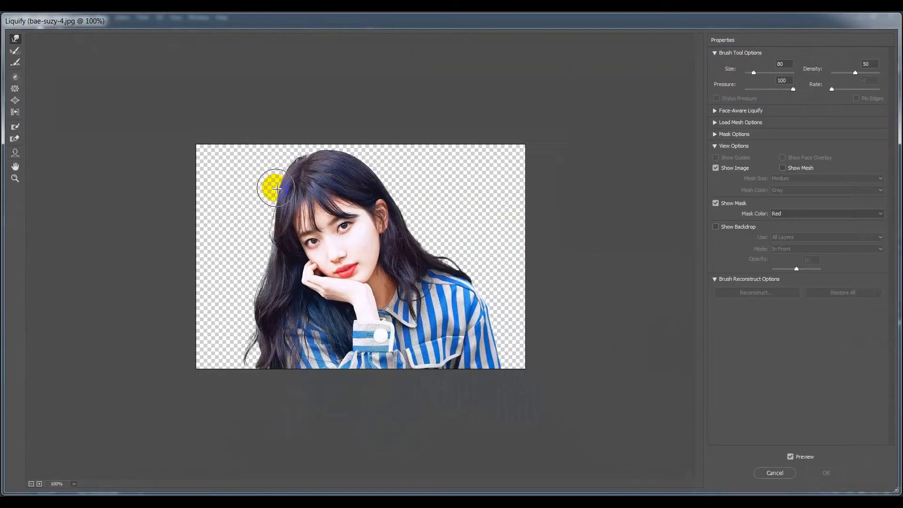
mouse_move(281, 170)
left_mouse_down()
mouse_move(248, 168)
mouse_move(277, 174)
mouse_move(278, 155)
mouse_move(252, 157)
mouse_move(252, 147)
mouse_move(292, 164)
mouse_move(185, 147)
mouse_move(225, 165)
mouse_move(257, 203)
mouse_move(252, 232)
mouse_move(193, 197)
mouse_move(239, 248)
mouse_move(262, 302)
mouse_move(183, 240)
mouse_move(240, 325)
mouse_move(237, 293)
mouse_move(202, 338)
mouse_move(268, 363)
mouse_move(264, 315)
mouse_move(270, 358)
mouse_move(247, 283)
mouse_move(226, 323)
mouse_move(262, 353)
mouse_move(211, 358)
left_mouse_up()
mouse_move(329, 158)
left_mouse_down()
mouse_move(405, 160)
mouse_move(403, 202)
mouse_move(414, 203)
mouse_move(521, 146)
mouse_move(417, 174)
mouse_move(303, 137)
mouse_move(544, 143)
mouse_move(465, 253)
mouse_move(513, 254)
mouse_move(493, 238)
mouse_move(520, 262)
mouse_move(526, 354)
mouse_move(477, 288)
mouse_move(491, 284)
mouse_move(467, 327)
mouse_move(539, 302)
left_mouse_up()
left_click_drag(484, 331, 537, 299)
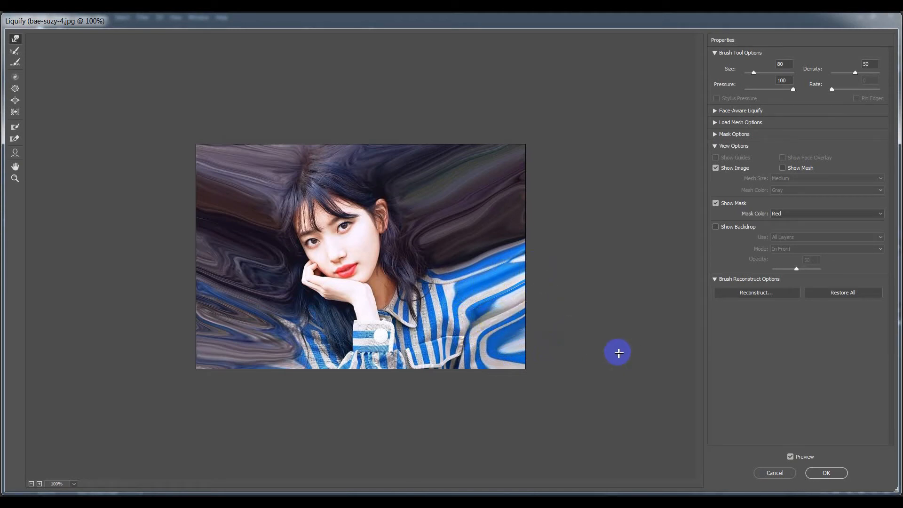
left_click_drag(479, 334, 542, 300)
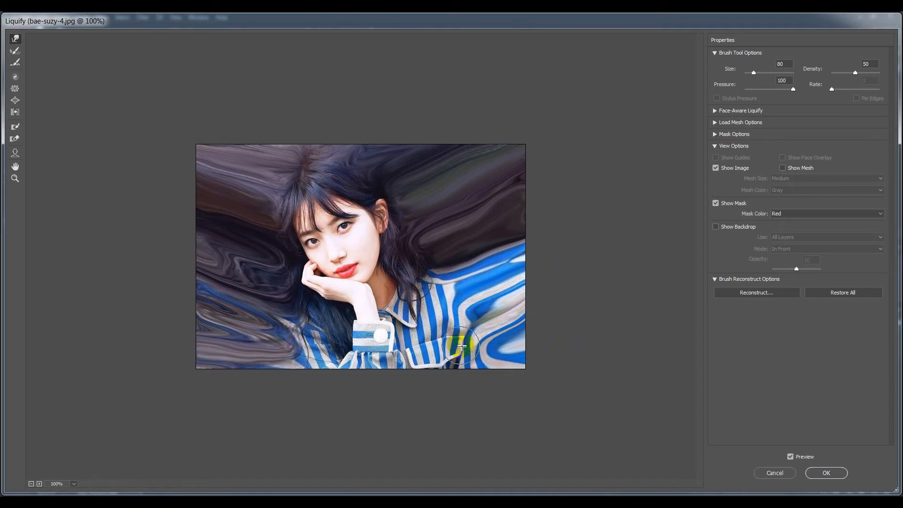
left_click(818, 473)
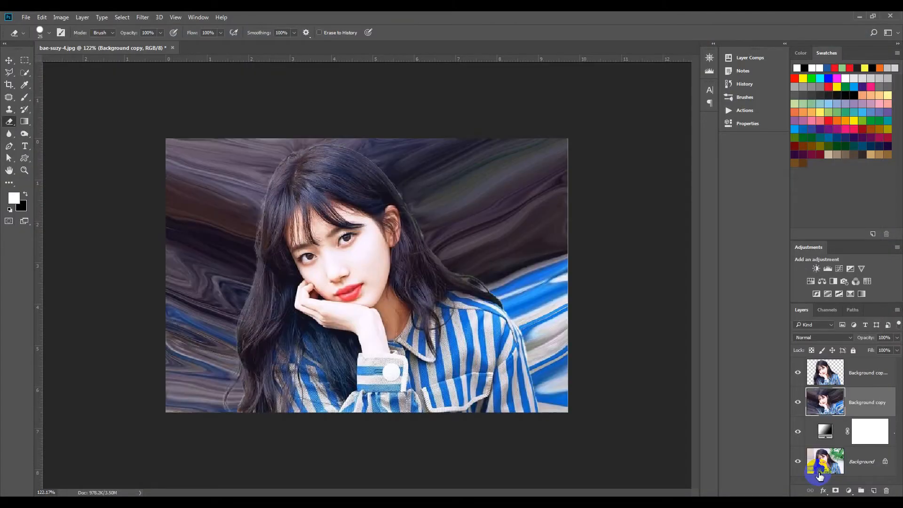
- Add a layer mask to the liquified layer and invert it to hide the smear
left_click(855, 417)
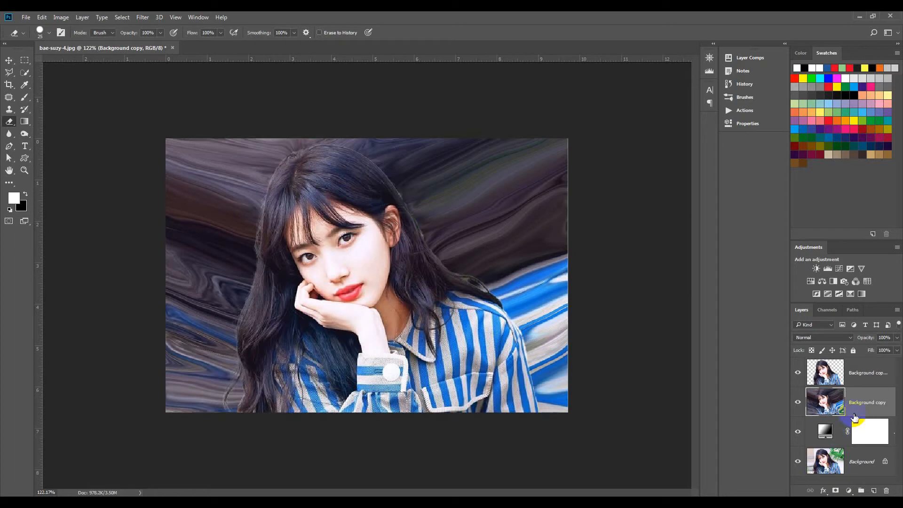
left_click(836, 491)
left_click(874, 394)
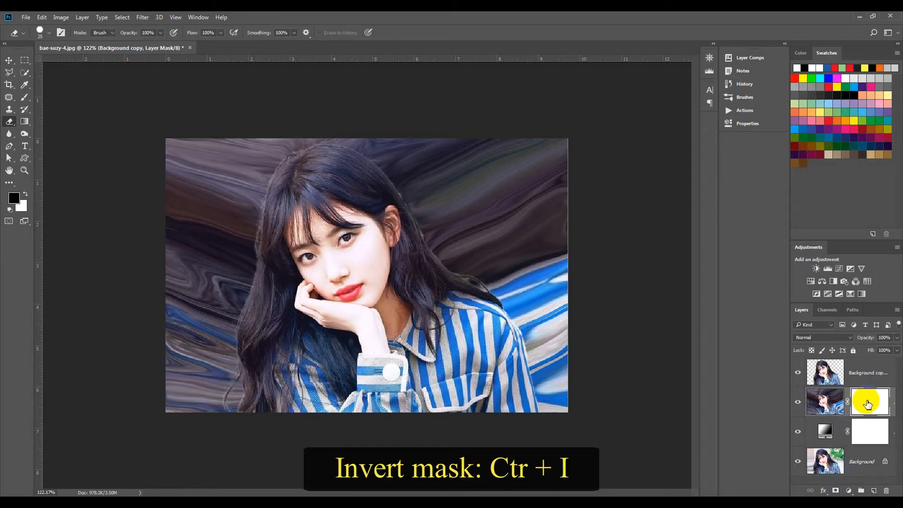
key("ctrl+i")
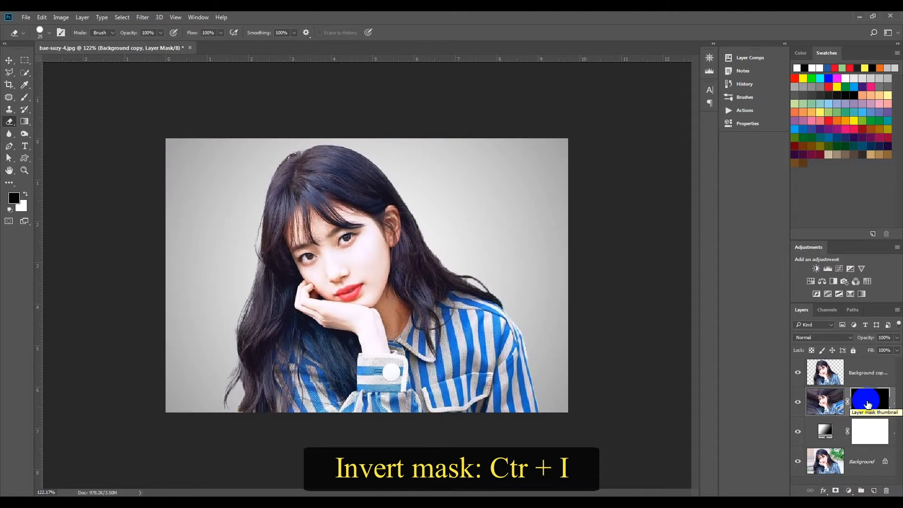
- Add a layer mask to the top cut-out layer and swap the foreground and background colors
left_click(855, 373)
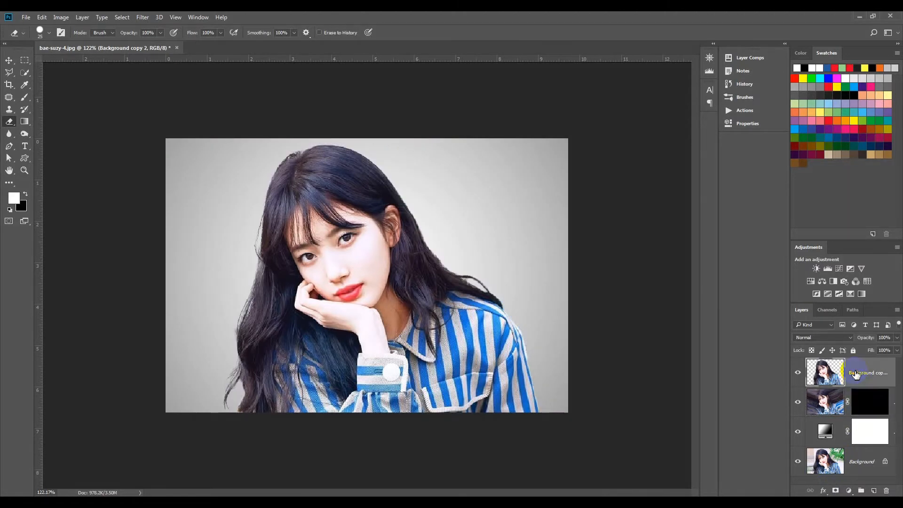
left_click(835, 490)
key("x")
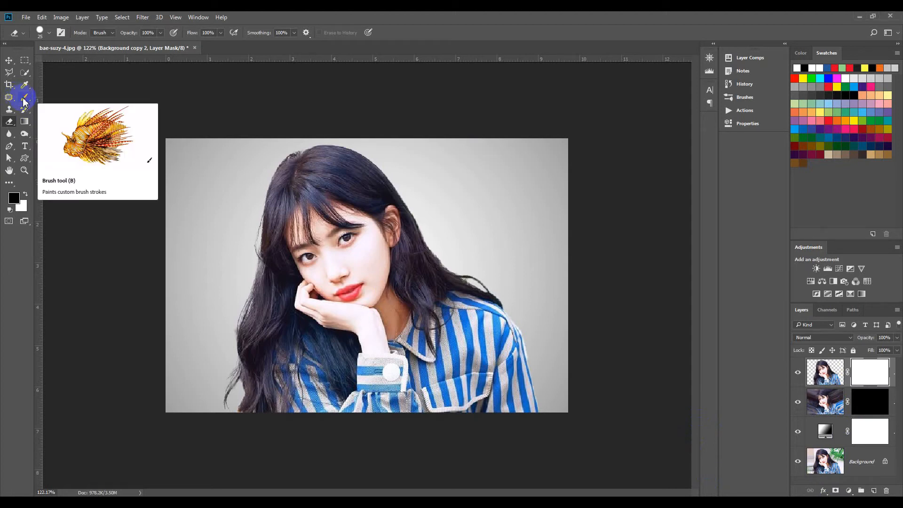
- Open Brush Settings for the Eraser and choose the 1860 explosion brush tip
left_click(48, 34)
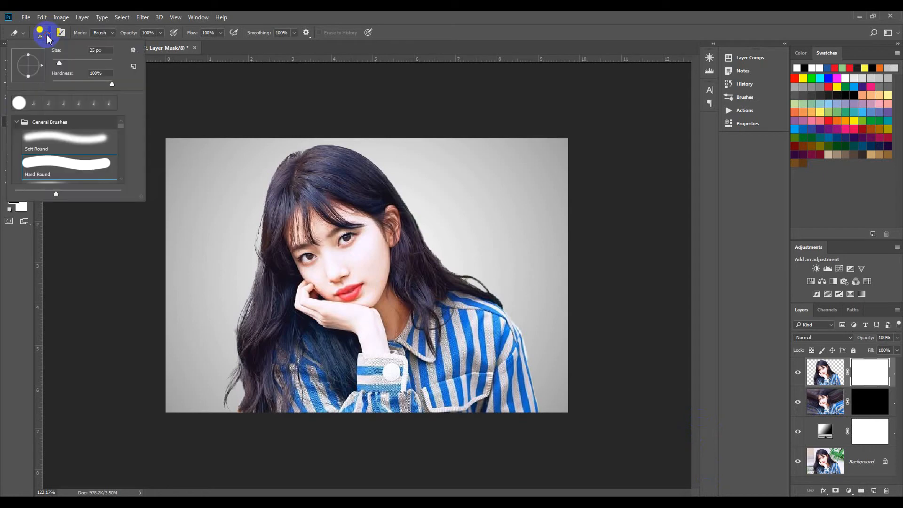
left_click(62, 33)
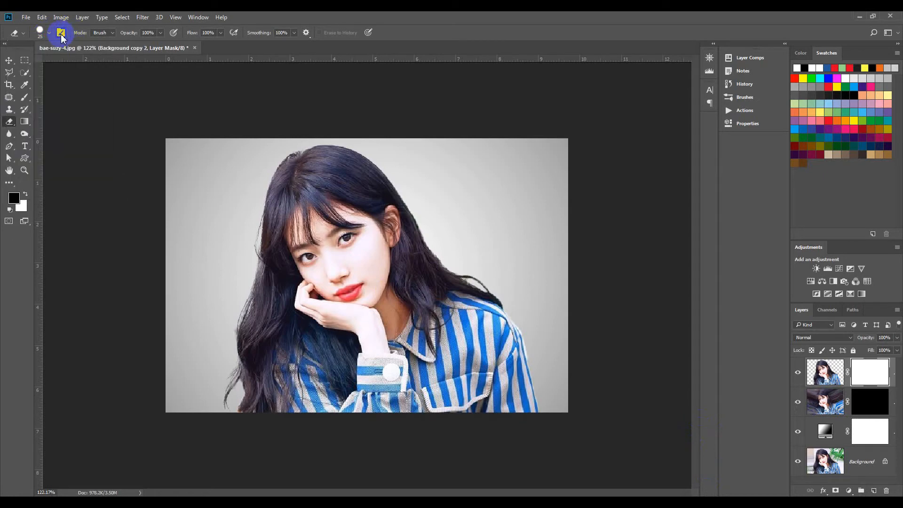
left_click(61, 34)
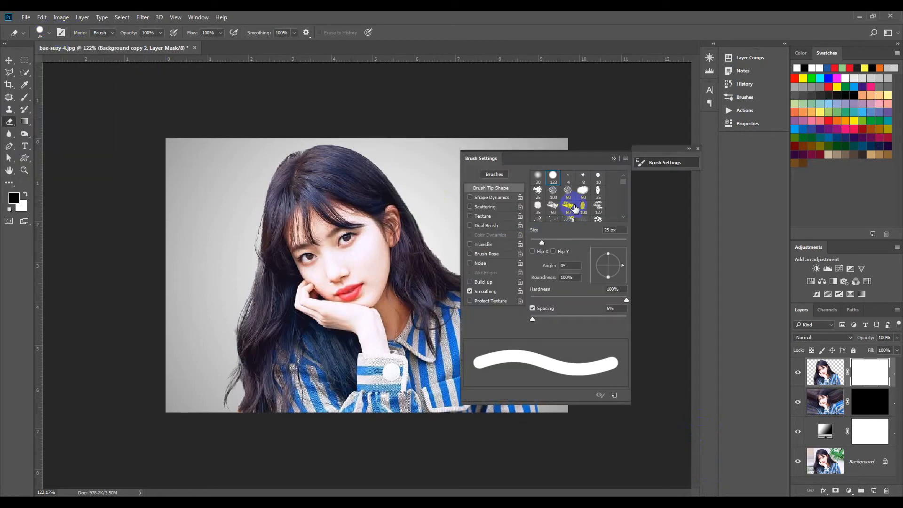
left_click(624, 187)
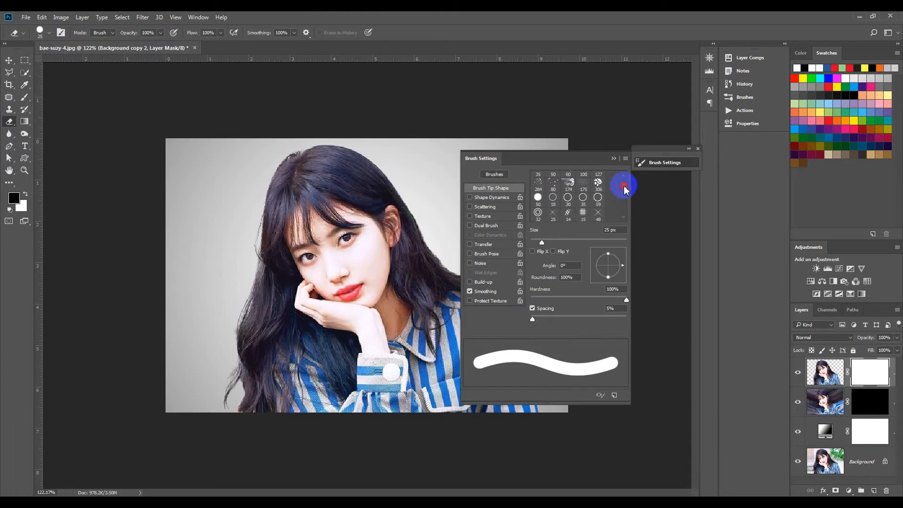
left_click_drag(623, 185, 626, 214)
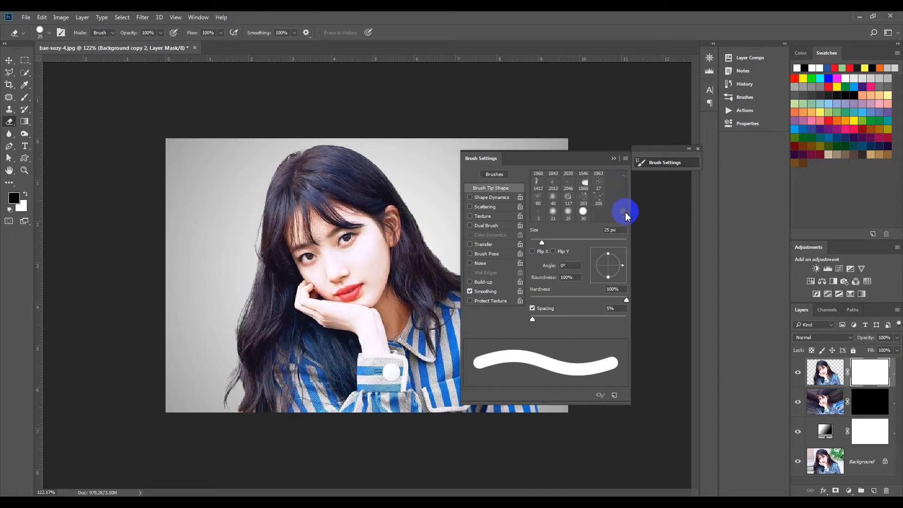
left_click(585, 184)
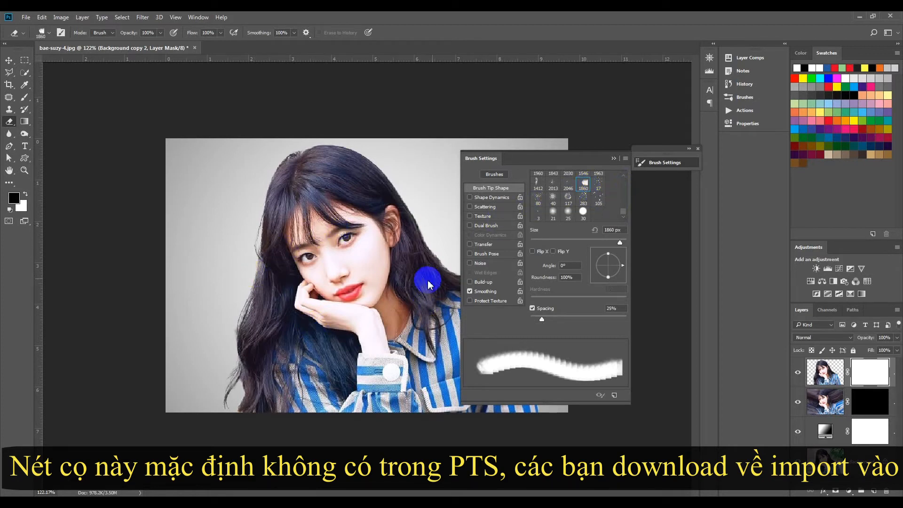
mouse_move(589, 164)
left_mouse_down()
mouse_move(662, 164)
mouse_move(674, 146)
left_mouse_up()
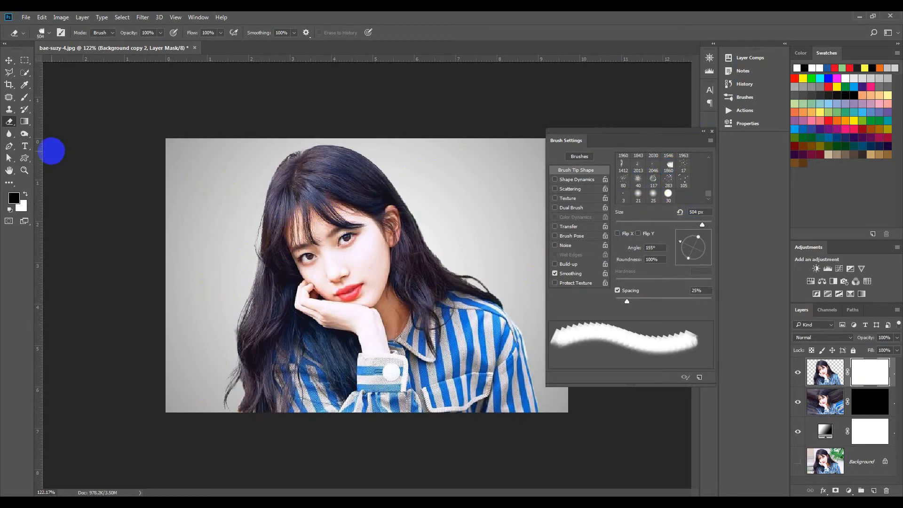
- Switch to the Brush tool, pick the 1860 explosion brush tip, and set it to about 500 px at a 146° angle
left_click(24, 99)
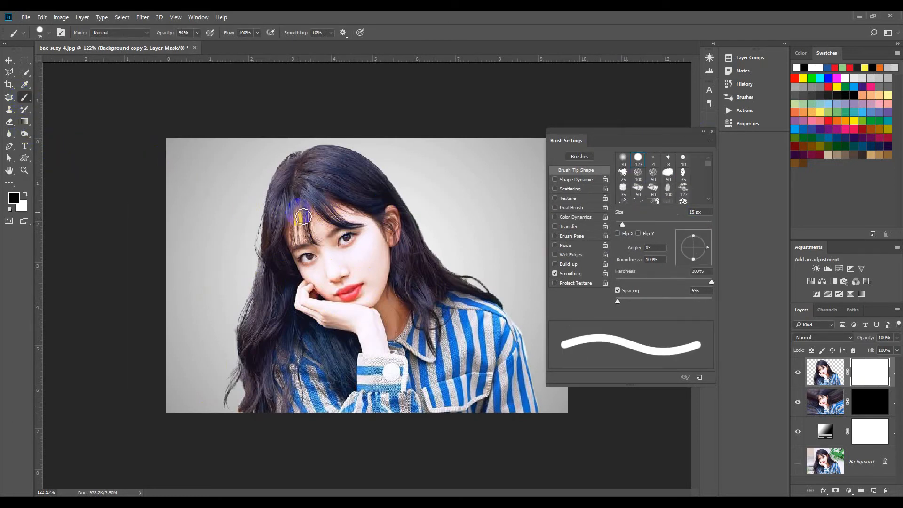
scroll(666, 198, "down", 5)
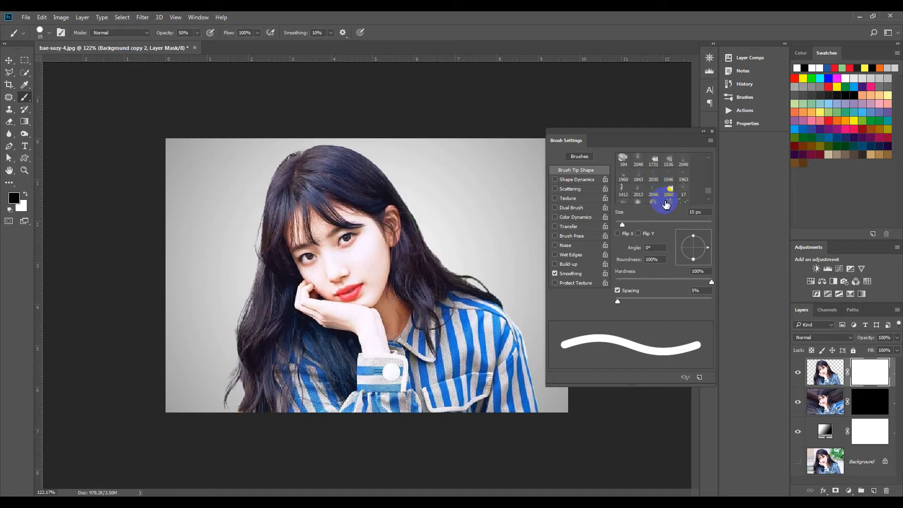
scroll(666, 203, "down", 1)
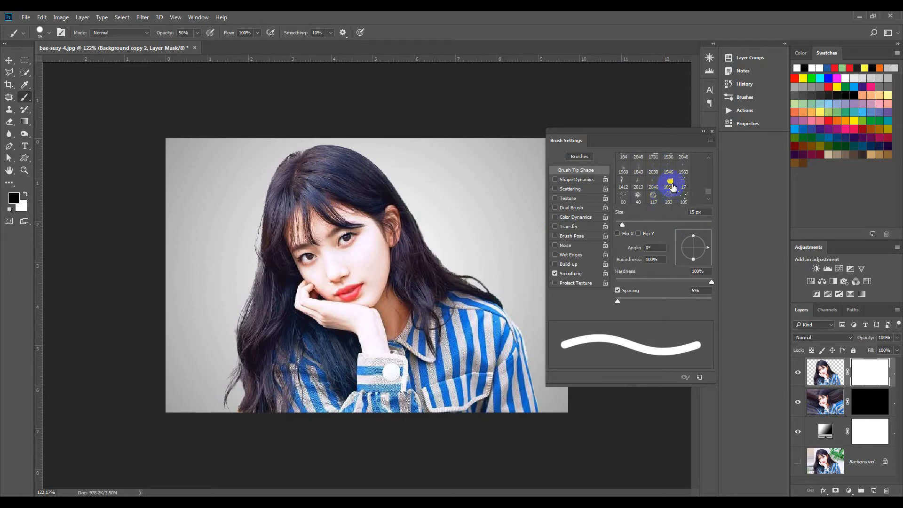
left_click(671, 186)
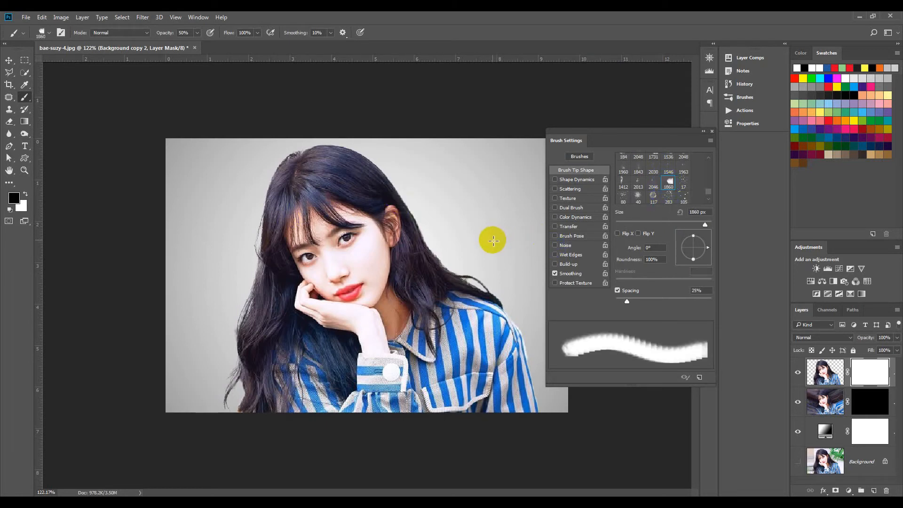
key("[")
right_click(407, 247)
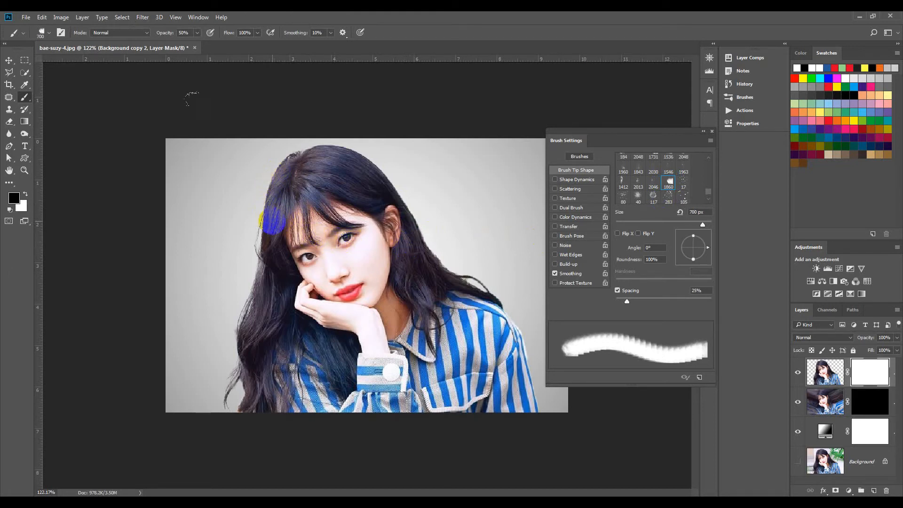
key("[")
key("[")
key("[")
key("[")
key("[")
key("[")
key("[")
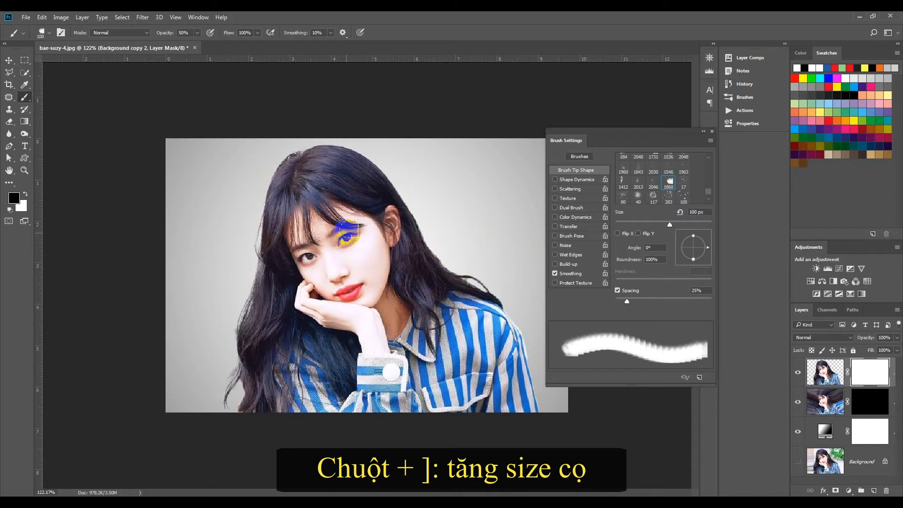
key("]")
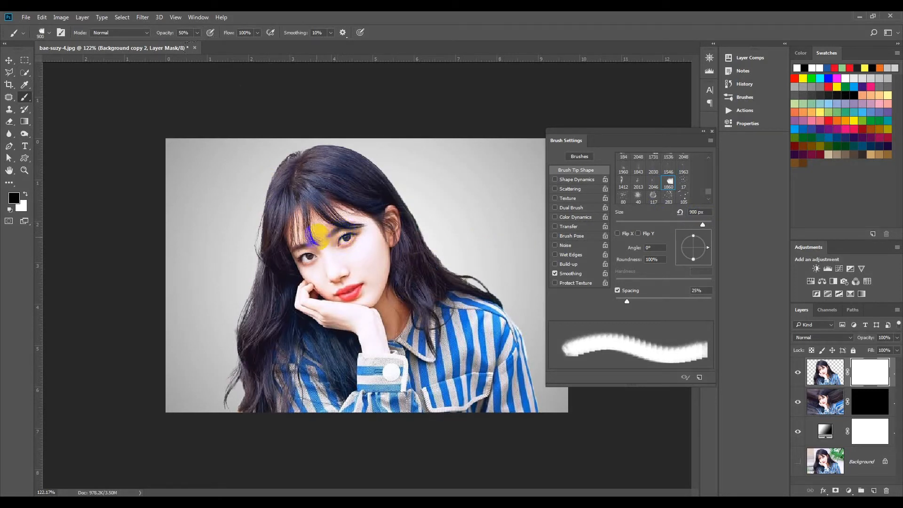
left_click_drag(709, 251, 682, 240)
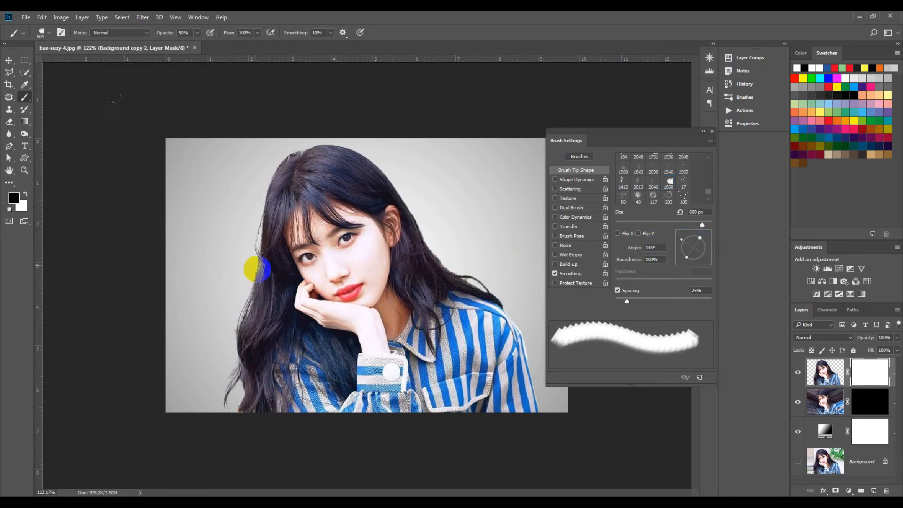
- Stamp the explosion brush in black along the left edge of the hair on the top layer's mask
mouse_move(233, 228)
left_mouse_down()
mouse_move(259, 178)
mouse_move(248, 165)
mouse_move(256, 157)
left_mouse_up()
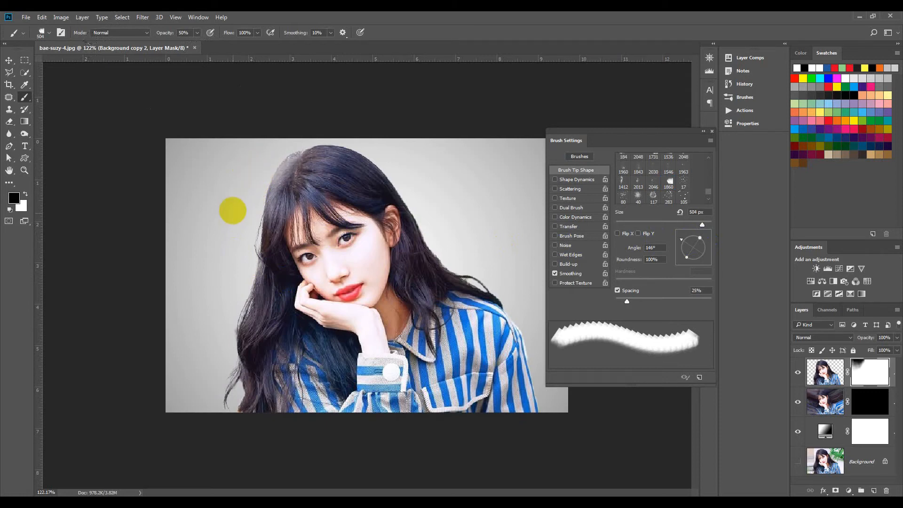
left_click(215, 273)
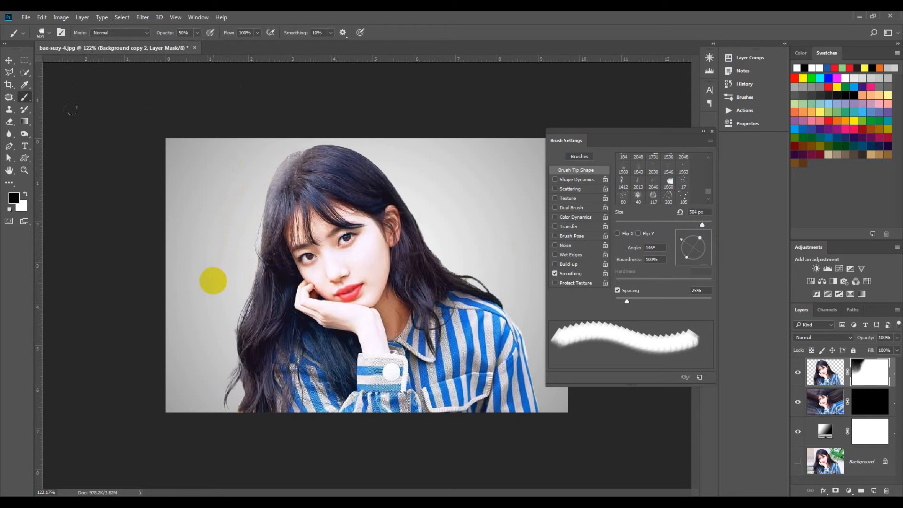
left_click_drag(204, 344, 191, 381)
left_click_drag(185, 418, 194, 434)
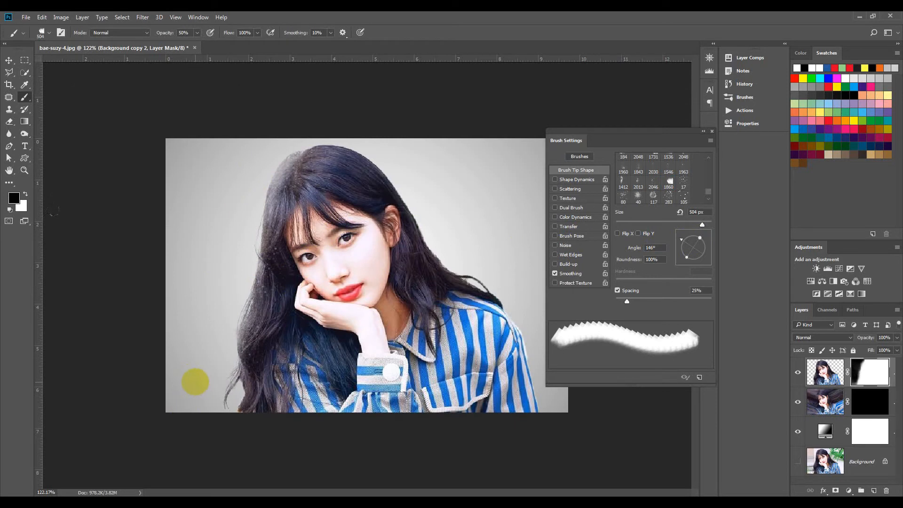
mouse_move(196, 393)
left_mouse_down()
mouse_move(191, 446)
mouse_move(175, 449)
mouse_move(179, 492)
mouse_move(177, 461)
mouse_move(269, 475)
left_mouse_up()
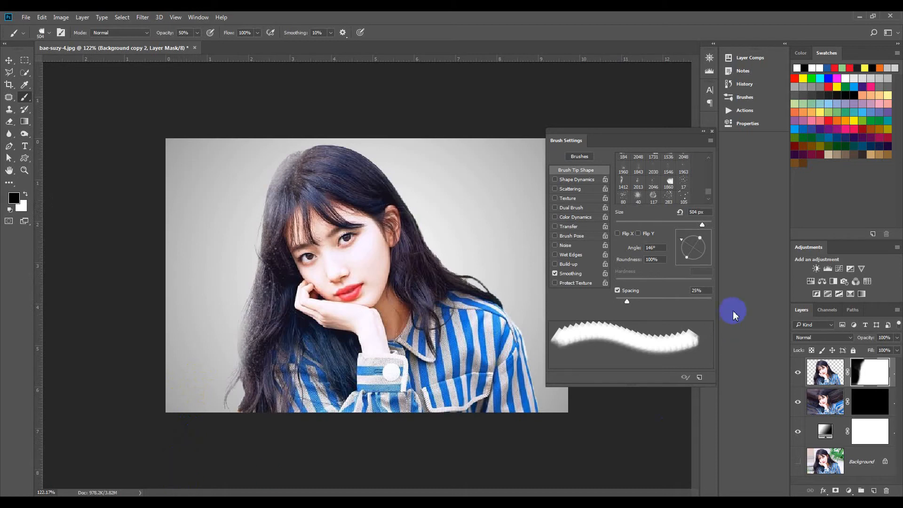
- Rotate the brush tip to 175° and stamp more dispersion along the left side of the hair and shoulder
left_click(658, 248)
left_click_drag(684, 240, 686, 237)
left_click(639, 260)
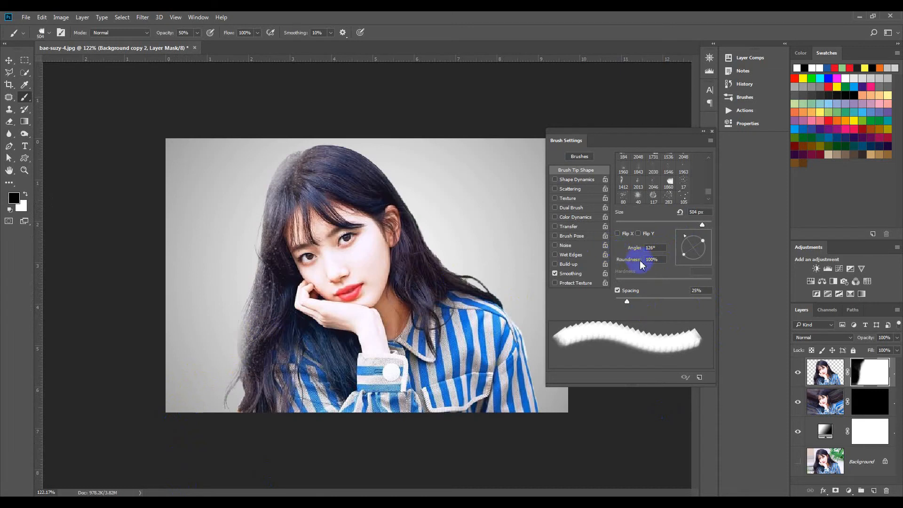
left_click_drag(686, 241, 685, 250)
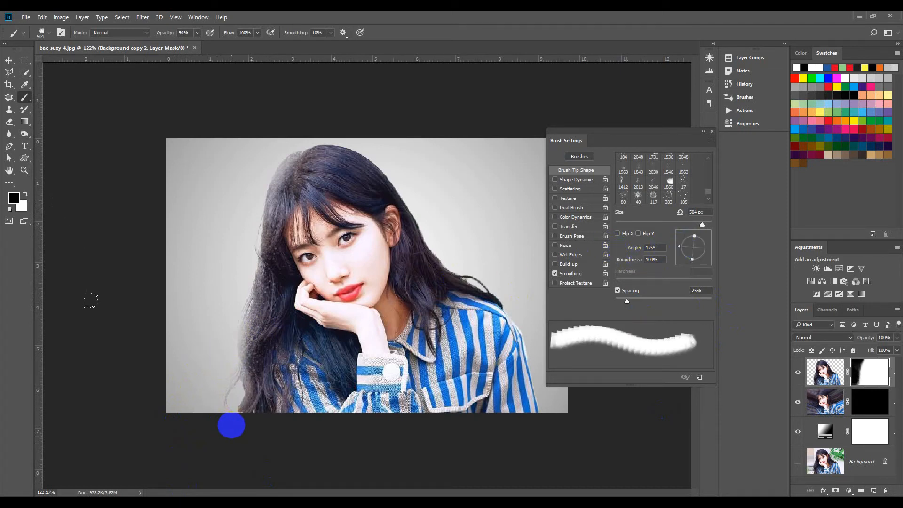
mouse_move(231, 425)
left_mouse_down()
mouse_move(192, 414)
mouse_move(242, 424)
mouse_move(208, 437)
mouse_move(217, 443)
mouse_move(176, 427)
mouse_move(208, 395)
left_mouse_up()
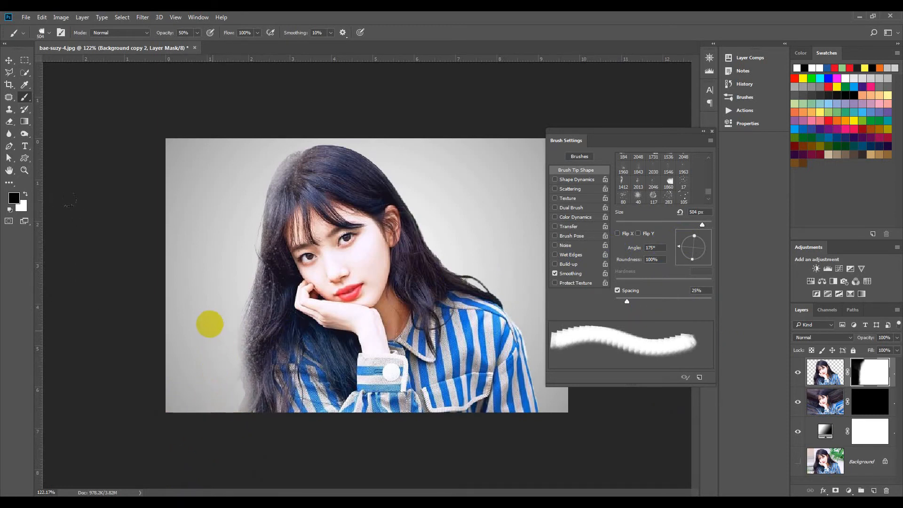
left_click(230, 318)
left_click(229, 329)
left_click(239, 269)
left_click(228, 273)
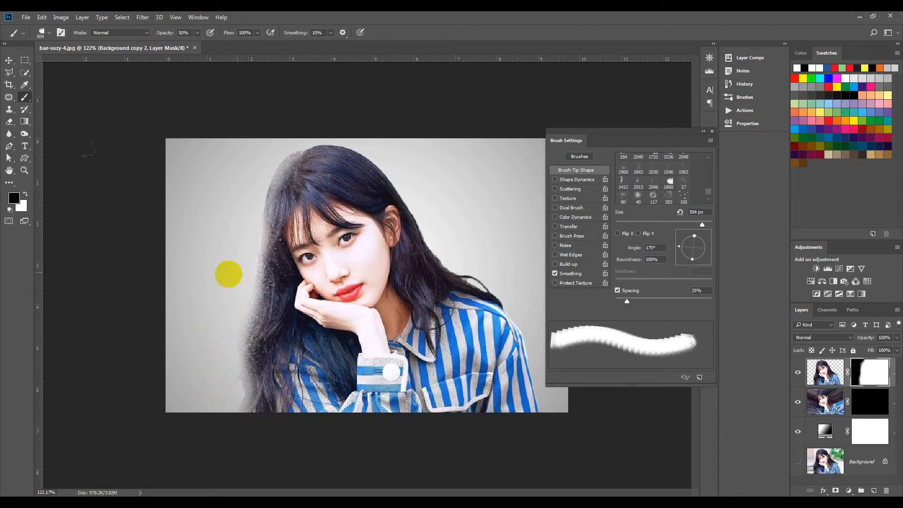
left_click(254, 196)
left_click(250, 208)
left_click(280, 153)
left_click_drag(280, 153, 312, 130)
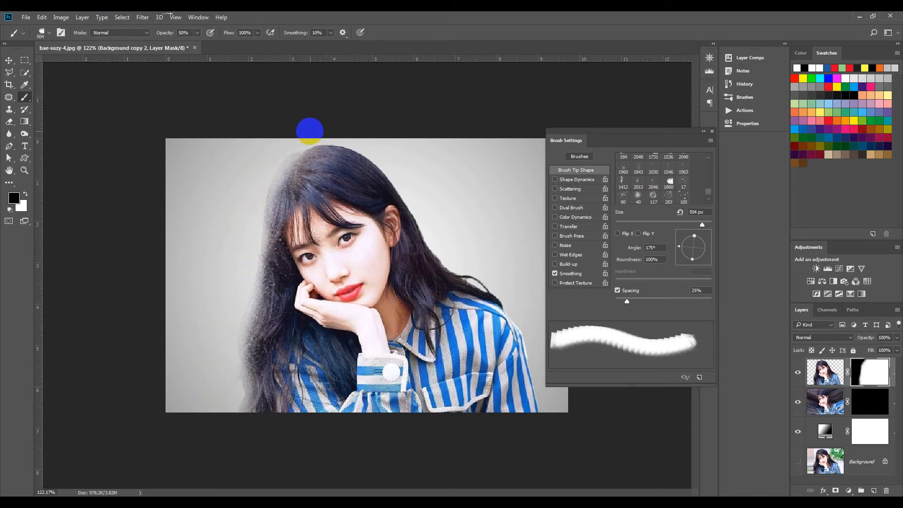
left_click(250, 214)
left_click(142, 290)
left_click(231, 390)
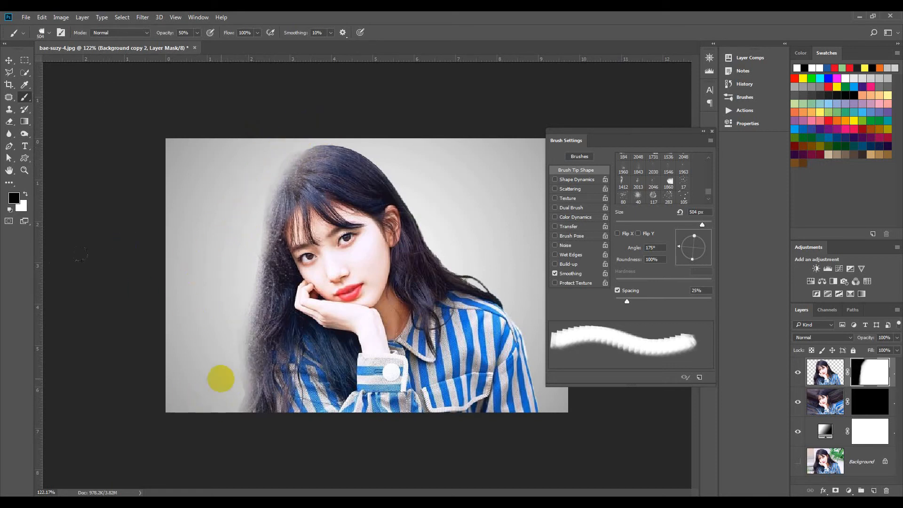
left_click(223, 369)
left_click(244, 334)
left_click(237, 304)
left_click_drag(184, 410, 279, 459)
- Move the Brush Settings panel aside and stamp the mask along the top of the head and the right side
left_click_drag(679, 136, 160, 149)
left_click_drag(167, 258, 188, 254)
mouse_move(405, 163)
left_mouse_down()
mouse_move(360, 123)
mouse_move(379, 129)
mouse_move(337, 131)
mouse_move(345, 140)
left_mouse_up()
left_click(305, 91)
mouse_move(467, 147)
left_mouse_down()
mouse_move(433, 210)
mouse_move(410, 184)
mouse_move(412, 165)
mouse_move(413, 182)
mouse_move(402, 171)
mouse_move(442, 227)
mouse_move(480, 252)
left_mouse_up()
- Rotate the brush tip to 86° and stamp dispersion along the top and right edges of the hair and shoulder
mouse_move(182, 255)
left_mouse_down()
mouse_move(175, 262)
mouse_move(190, 267)
mouse_move(188, 258)
left_mouse_up()
left_click(183, 254)
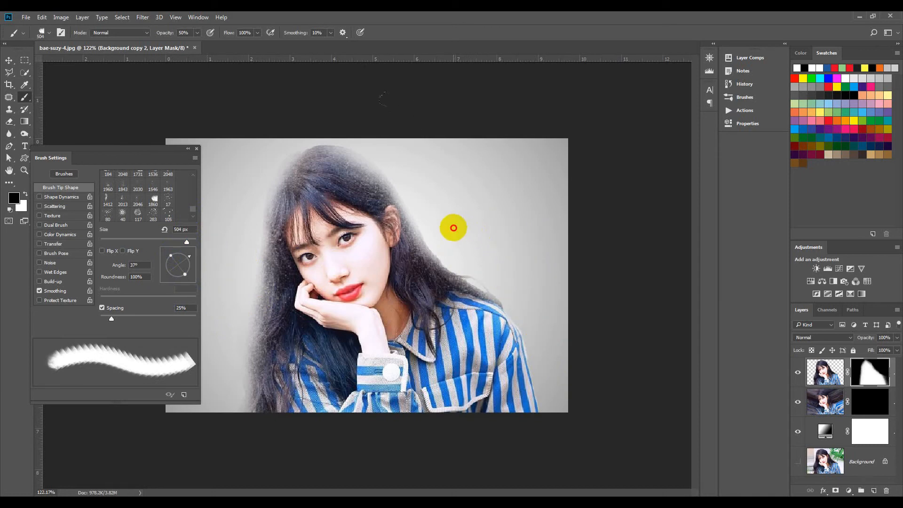
mouse_move(181, 244)
left_mouse_down()
mouse_move(181, 257)
mouse_move(179, 245)
left_mouse_up()
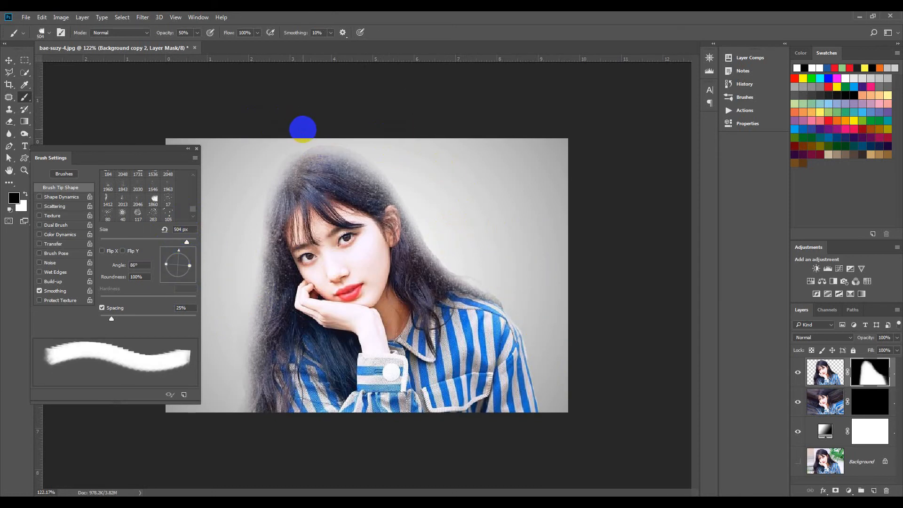
left_click(300, 151)
left_click(375, 172)
left_click(447, 255)
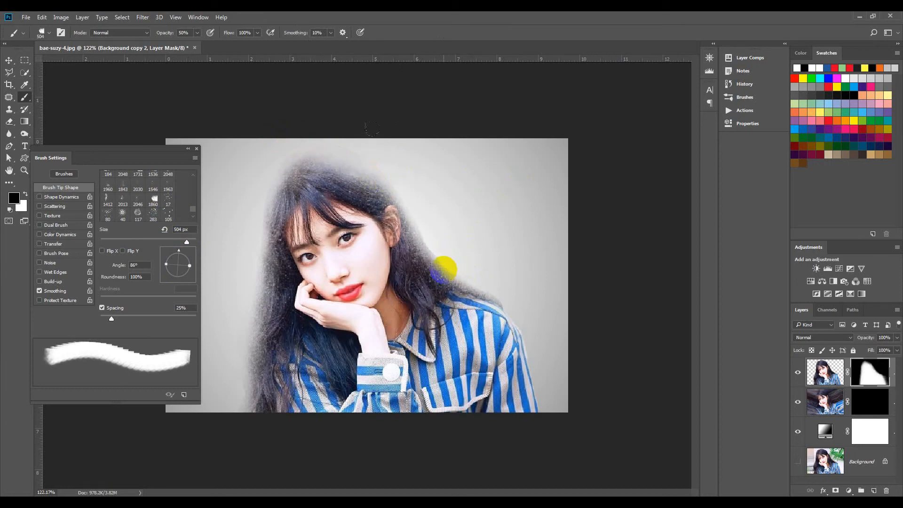
left_click(446, 268)
left_click(440, 259)
left_click(395, 188)
left_click(513, 301)
left_click(529, 332)
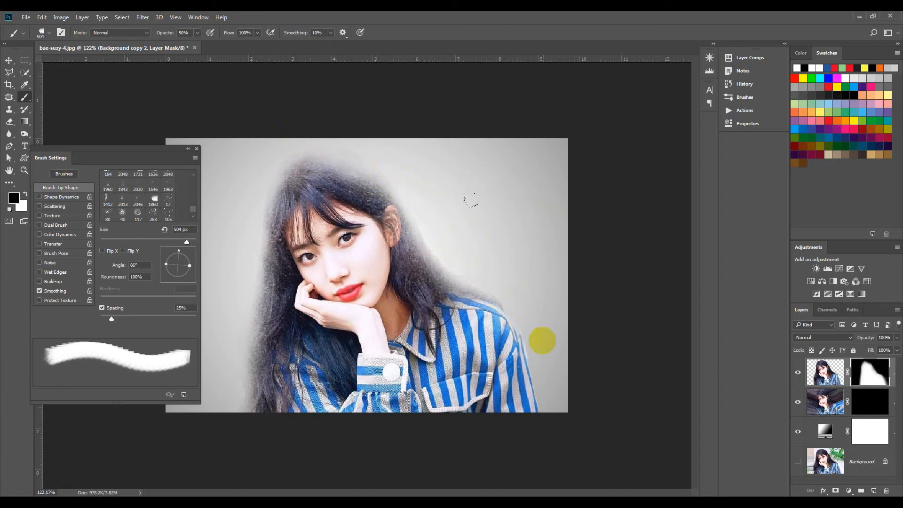
left_click(545, 314)
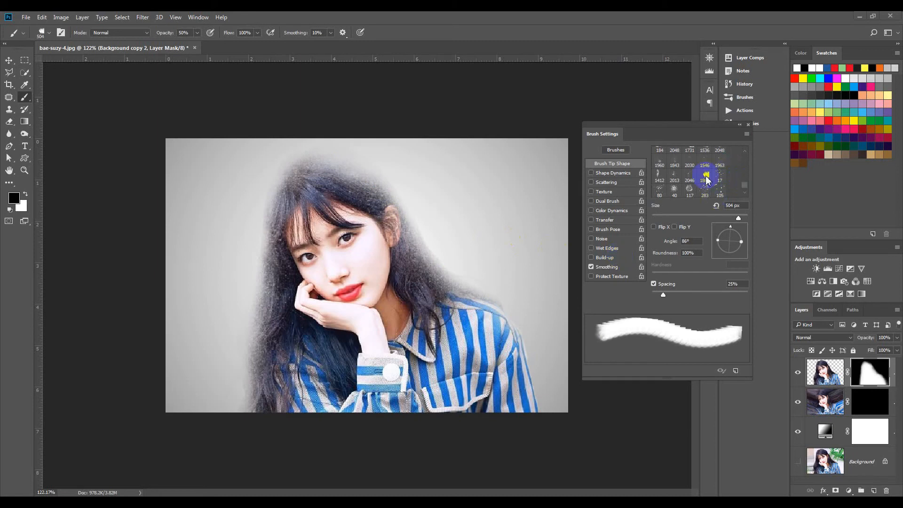
- Choose the 2013 explosion tip at 800 px, select the liquified layer's mask, and paint white particles to the right of the woman
left_click(676, 177)
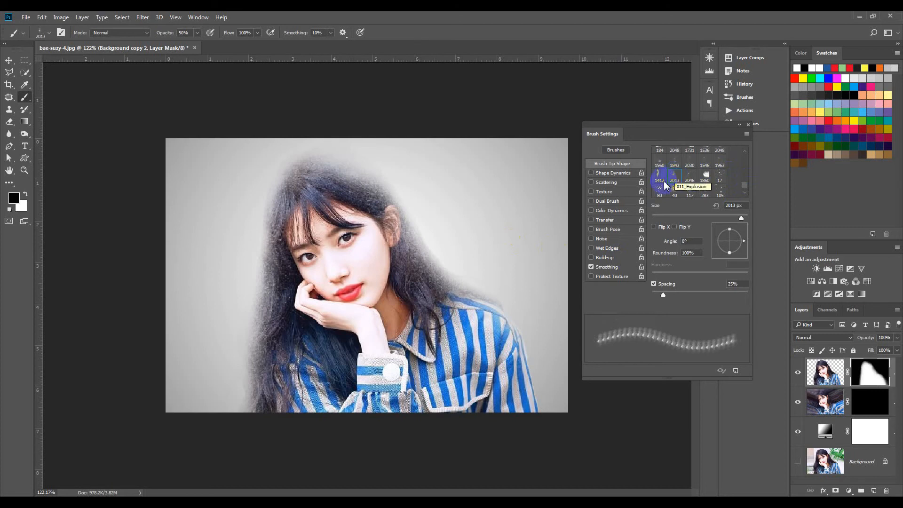
key("bracketleft")
key("bracketleft")
key("bracketleft")
key("bracketleft")
key("bracketleft")
key("bracketleft")
key("bracketleft")
key("bracketleft")
key("bracketleft")
key("bracketleft")
key("bracketleft")
key("bracketleft")
key("bracketleft")
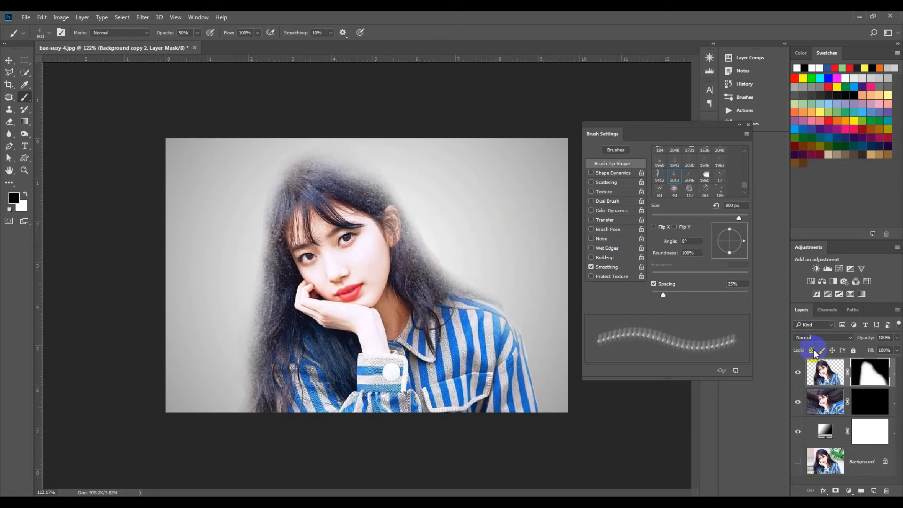
left_click(866, 401)
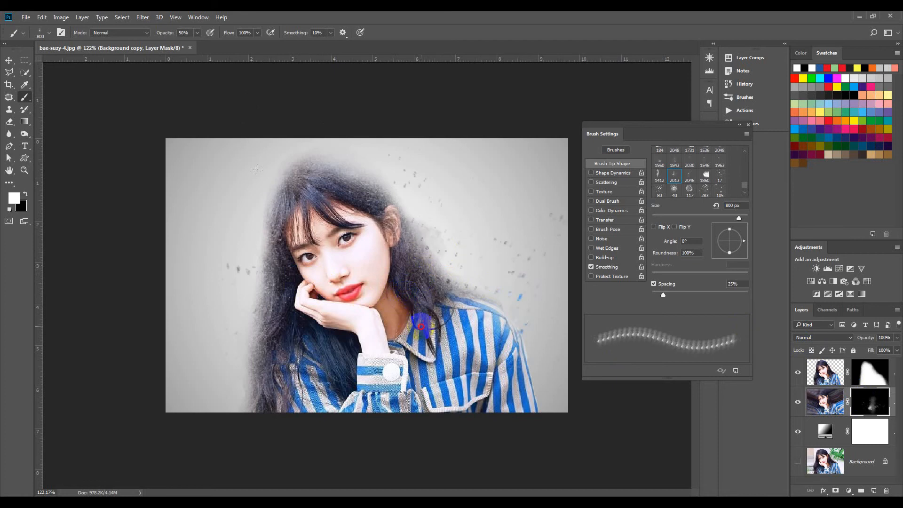
left_click(381, 240)
left_click(369, 238)
mouse_move(428, 239)
left_mouse_down()
mouse_move(508, 347)
mouse_move(424, 340)
mouse_move(413, 411)
left_mouse_up()
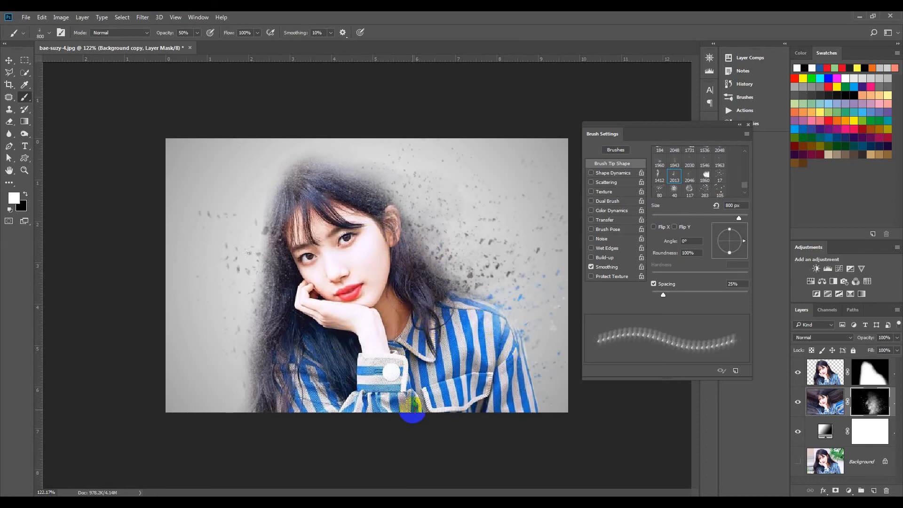
- Rotate the brush tip to 137° and stamp dispersion particles on the left of the woman on the liquified layer's mask
left_click_drag(686, 128, 60, 188)
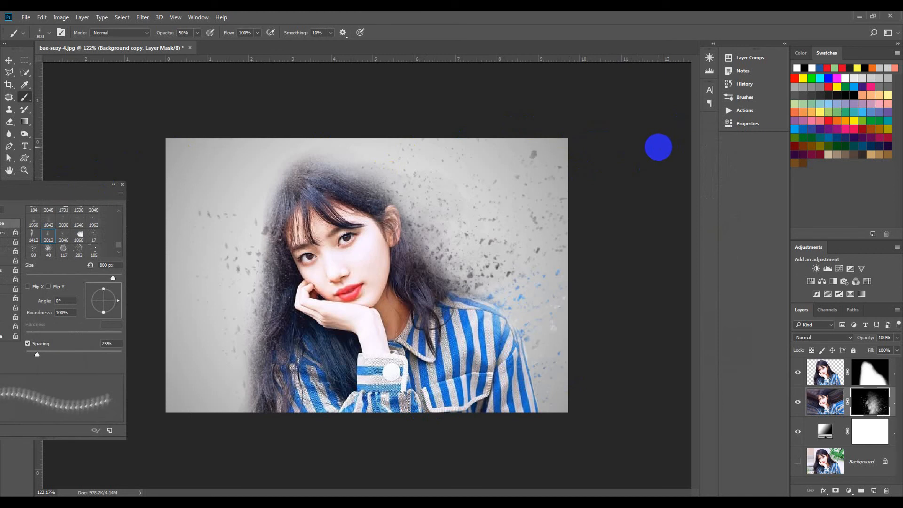
left_click_drag(118, 301, 95, 292)
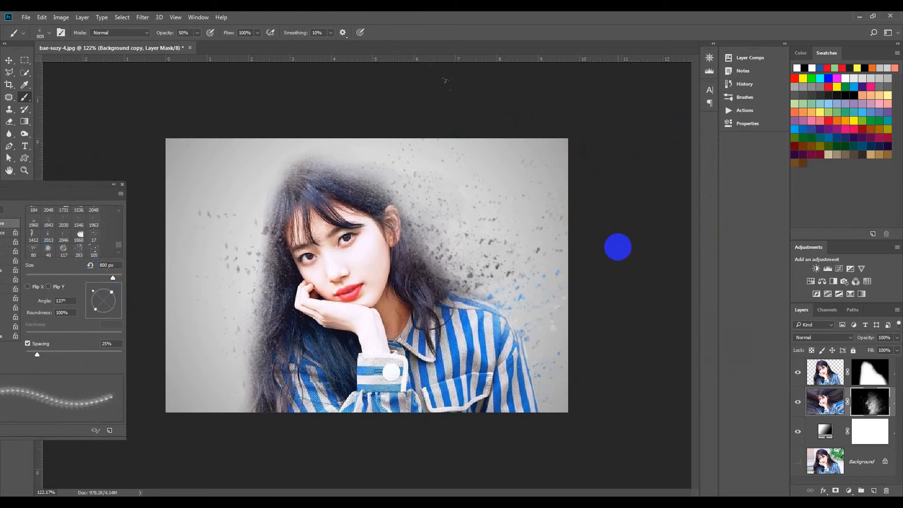
left_click_drag(100, 324, 107, 282)
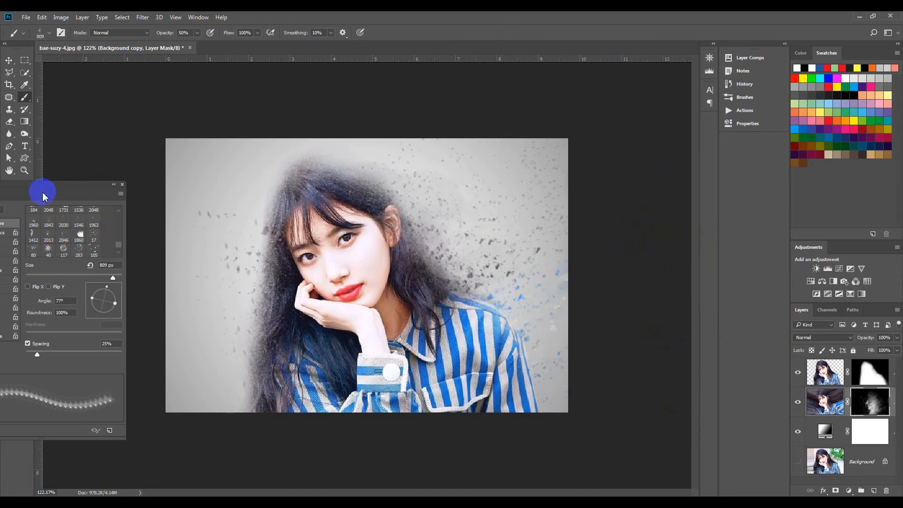
- Move the Brush Settings panel aside, rotate the tip to 152°, and stamp dispersion near the lower shoulder and face
left_click_drag(43, 196, 746, 161)
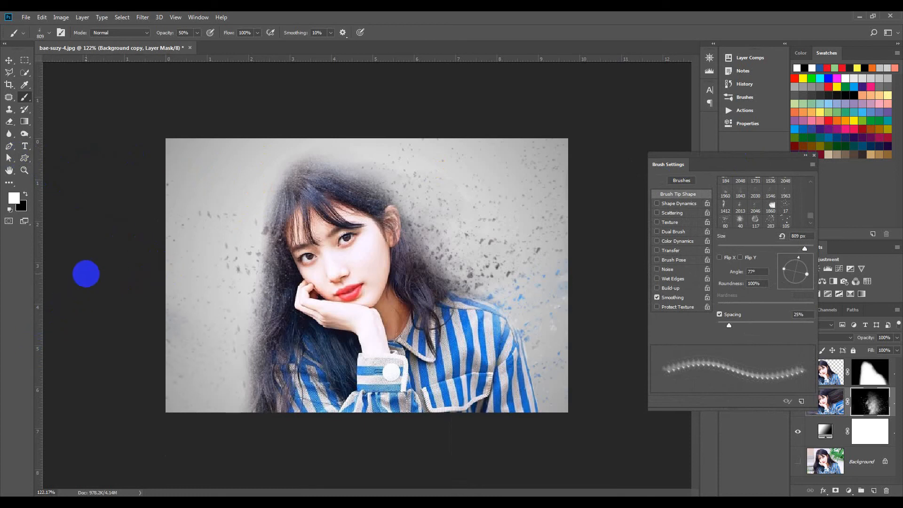
left_click_drag(809, 261, 783, 265)
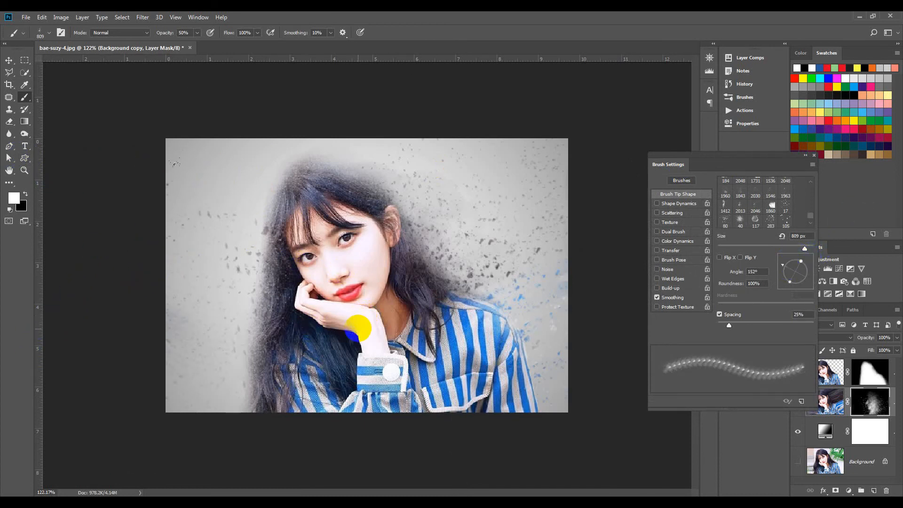
left_click(330, 404)
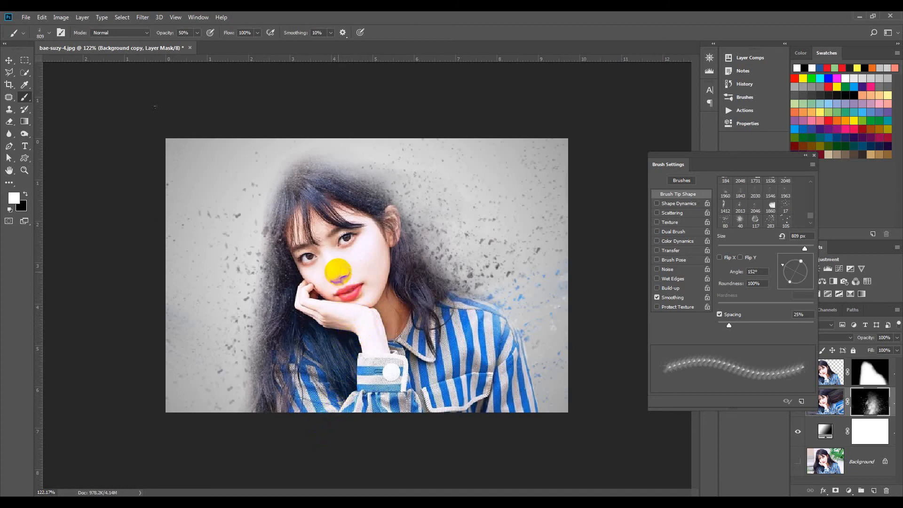
left_click(338, 271)
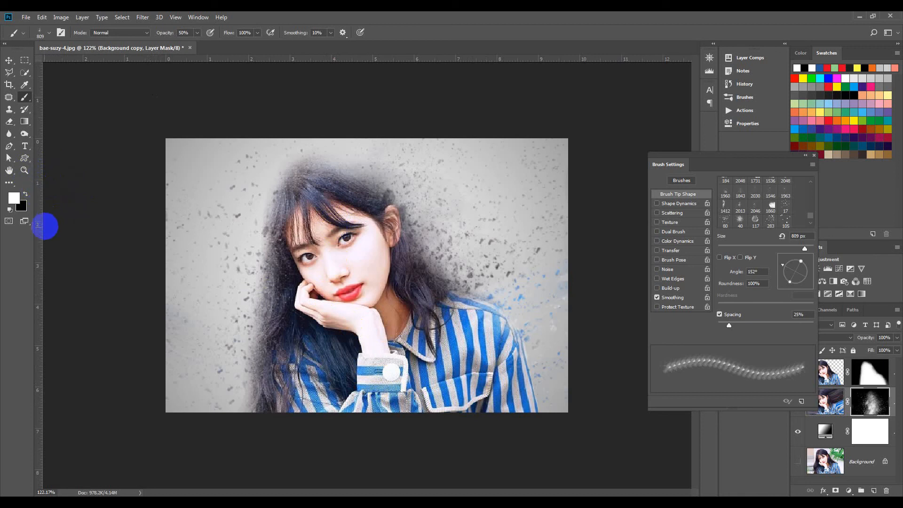
- Try stamping another dispersion mark at a 153° tip angle, then undo it
left_click(794, 258)
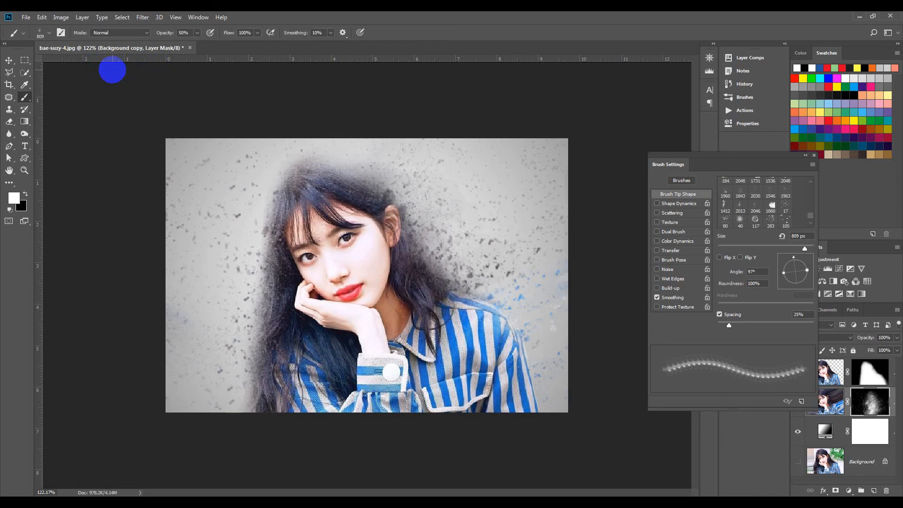
left_click(805, 265)
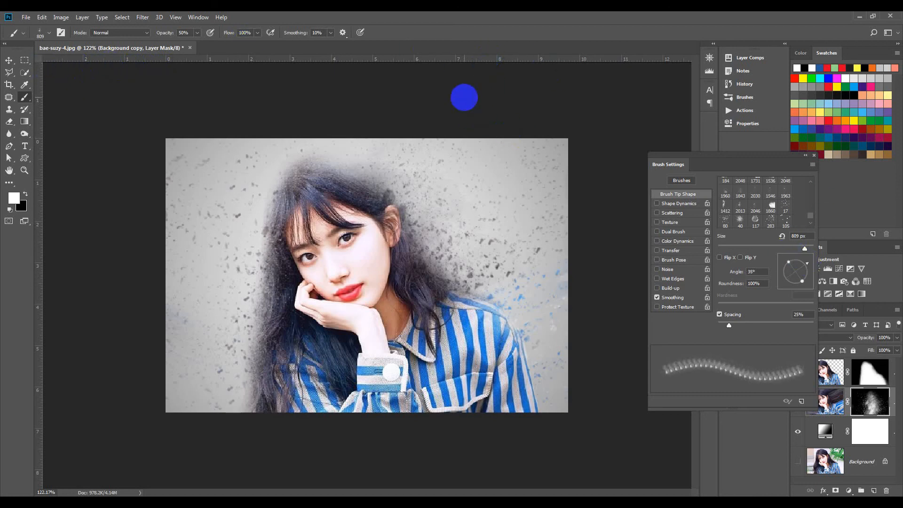
scroll(522, 72, "down", 4)
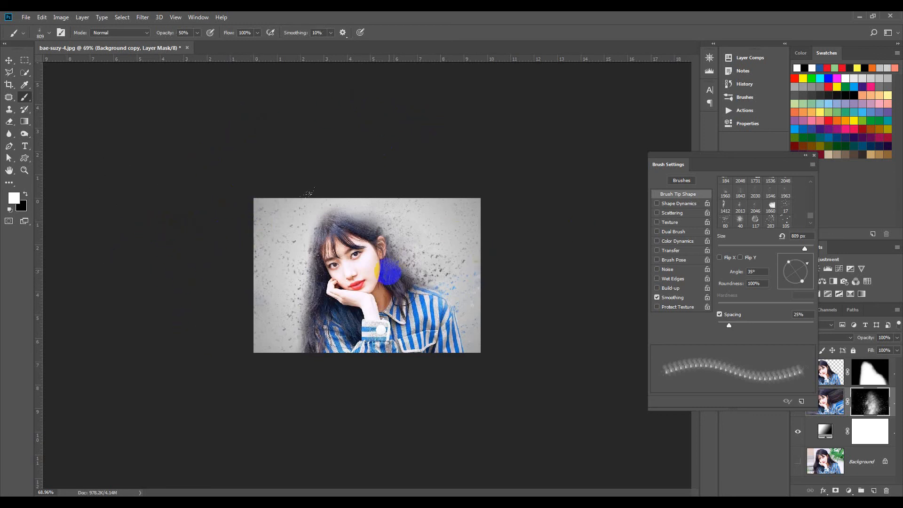
left_click_drag(806, 264, 790, 269)
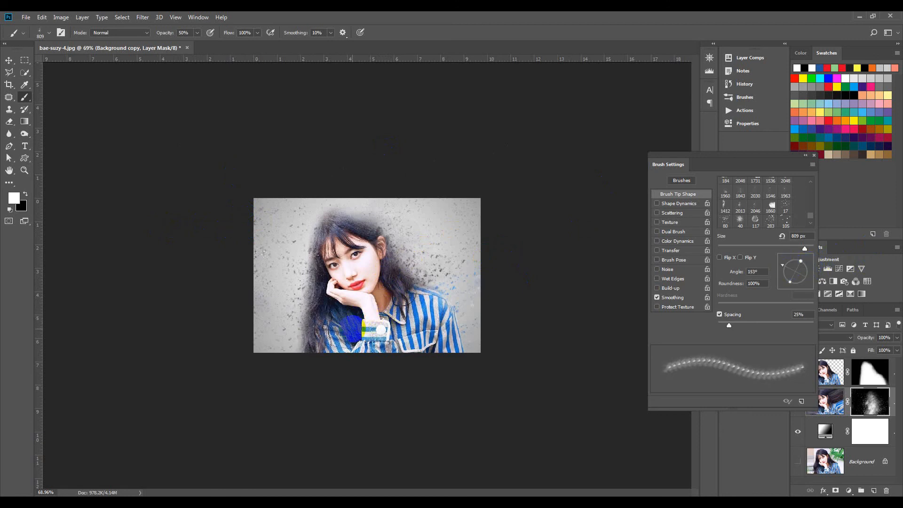
left_click(359, 266)
key("ctrl+z")
- Rotate the brush tip to 33° and enlarge the brush to 1100 px
left_click_drag(802, 268, 795, 263)
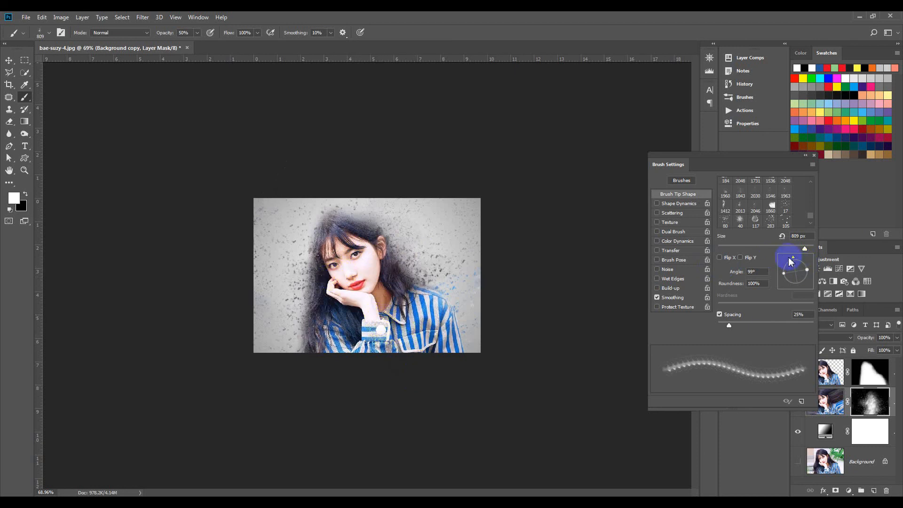
left_click_drag(791, 262, 808, 264)
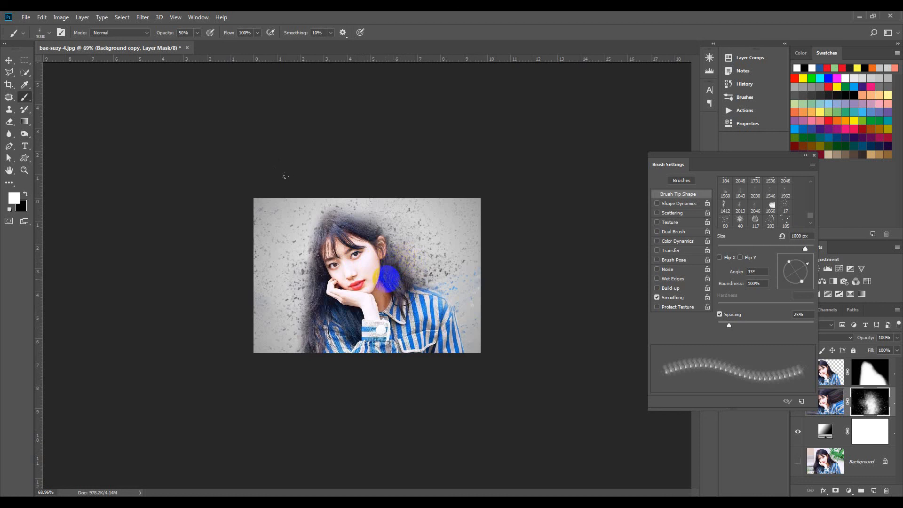
key("bracketright")
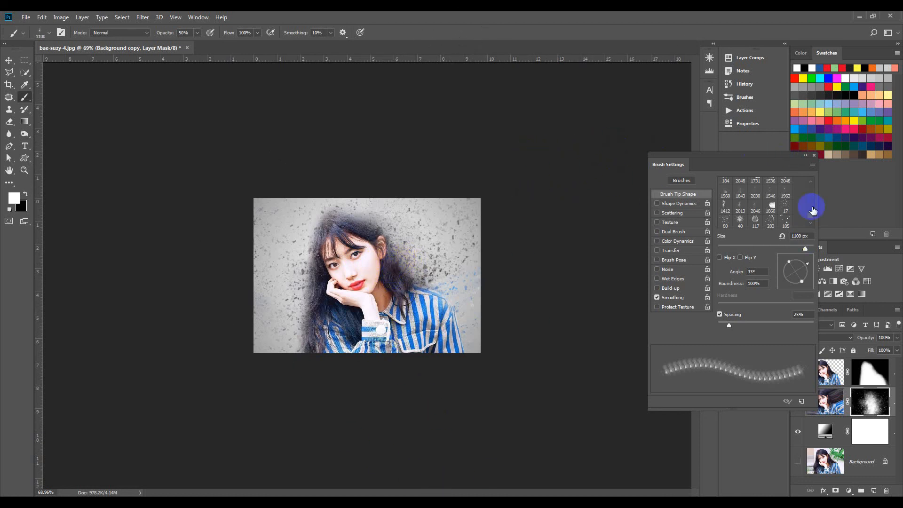
- Close the Brush Settings panel and select the top Background copy 2 layer
left_click(804, 156)
left_click(704, 154)
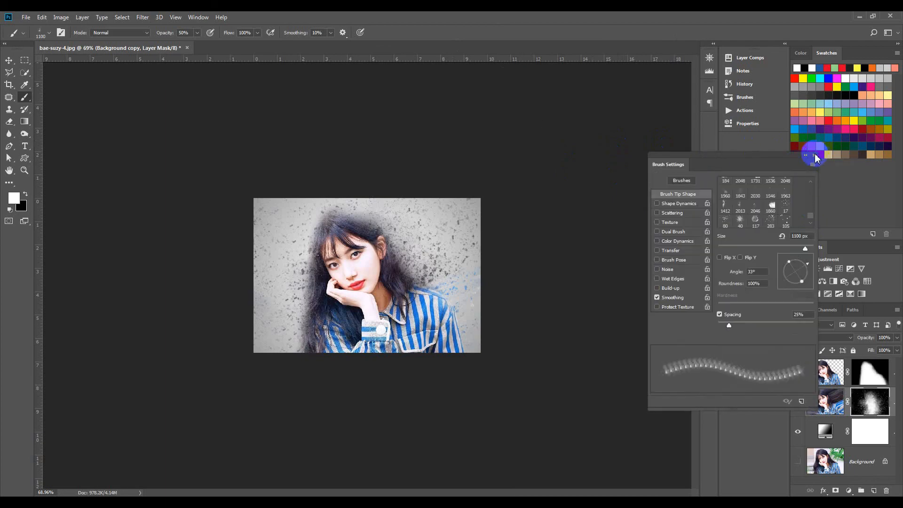
left_click(815, 155)
left_click(826, 372)
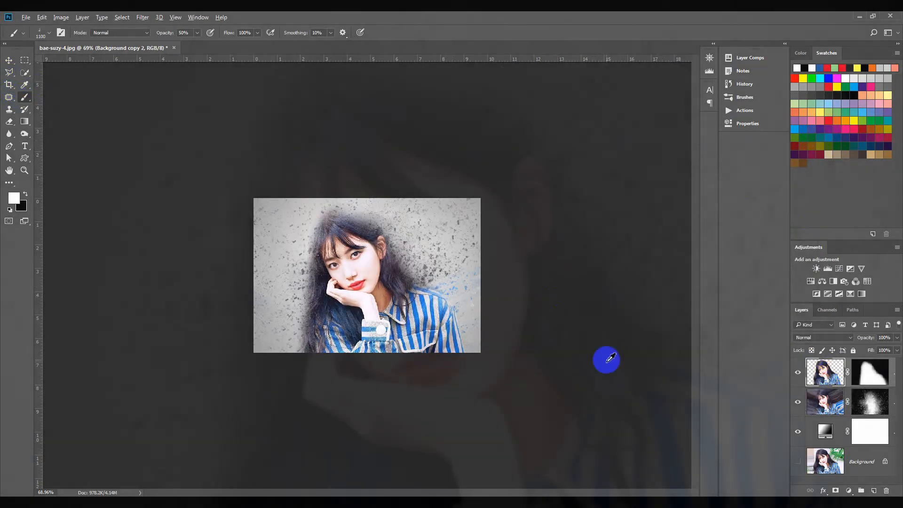